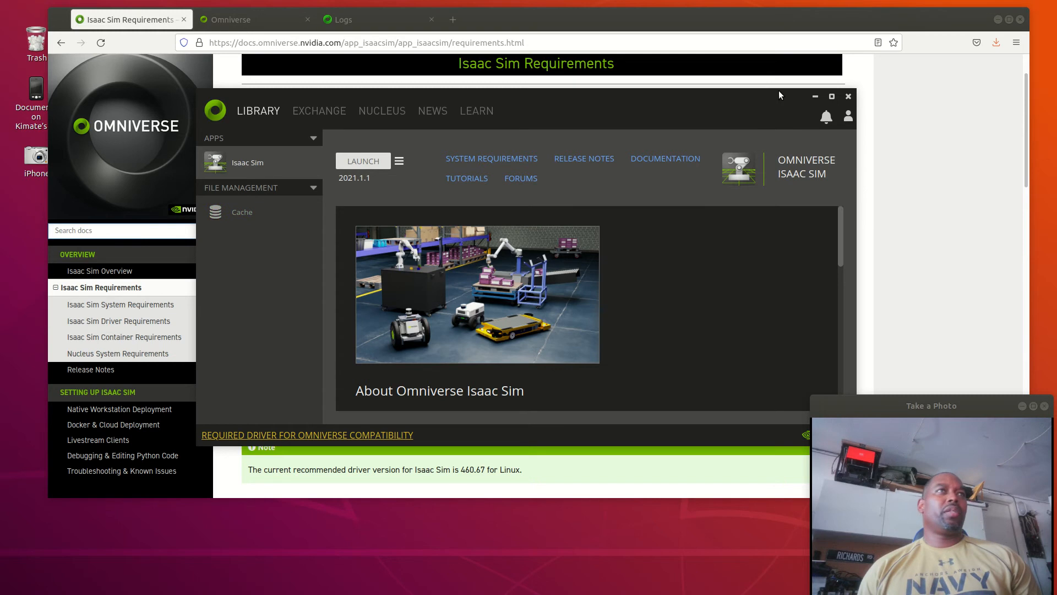
Compare the Isaac Sim system and driver requirements in the browser with the GPU memory in the terminal's nvidia-smi output.
click(964, 243)
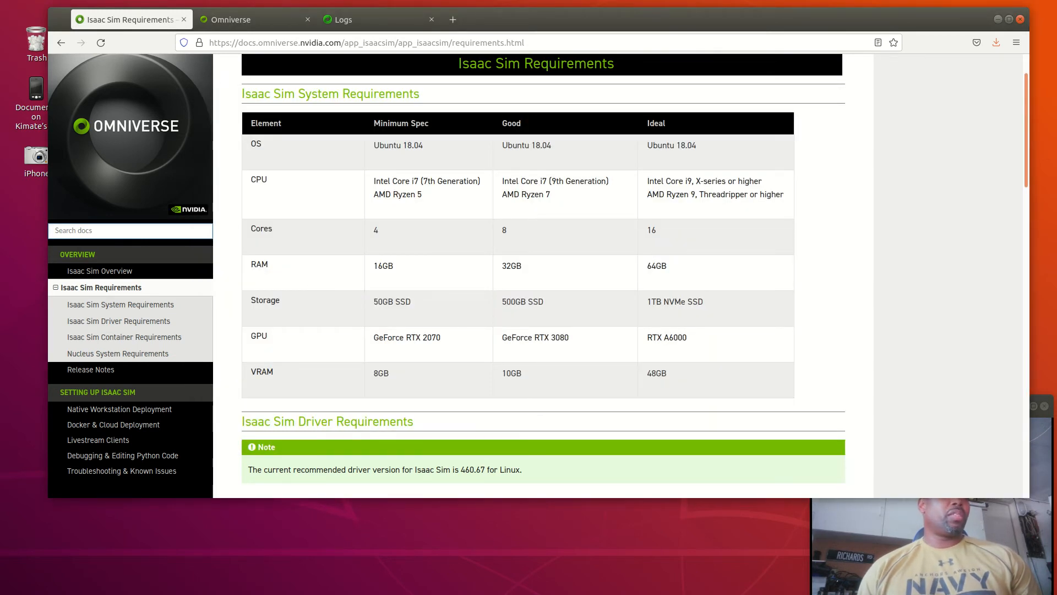
click(1035, 564)
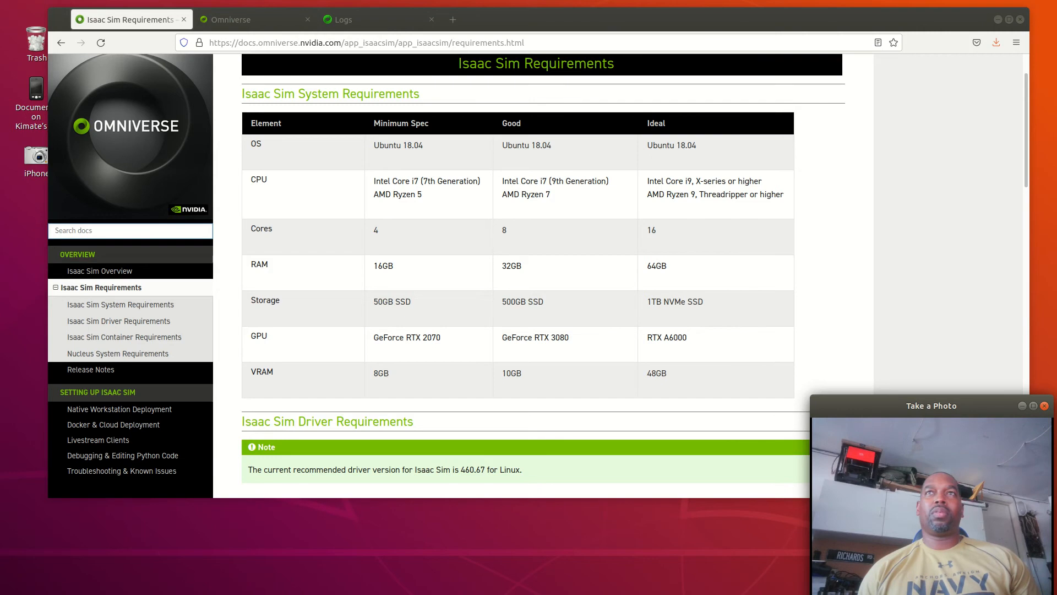
key(alt+Tab)
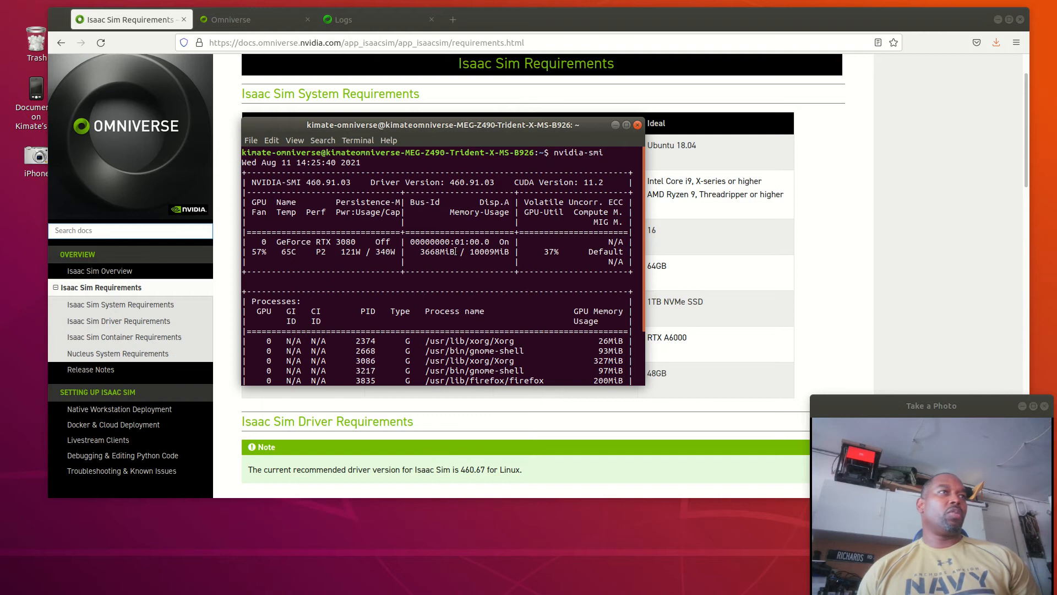
drag(467, 255, 507, 253)
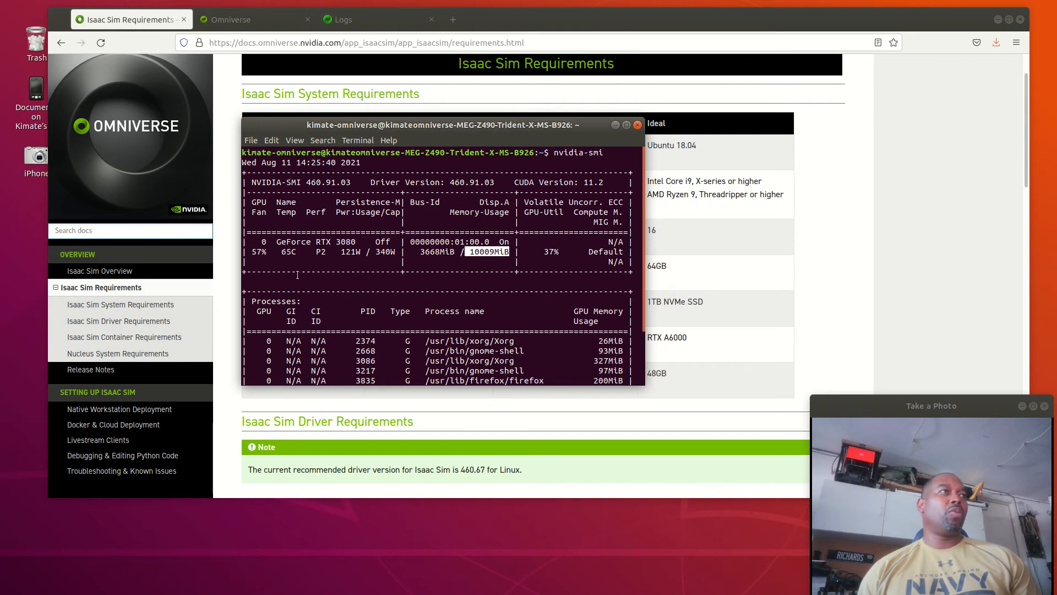
click(616, 125)
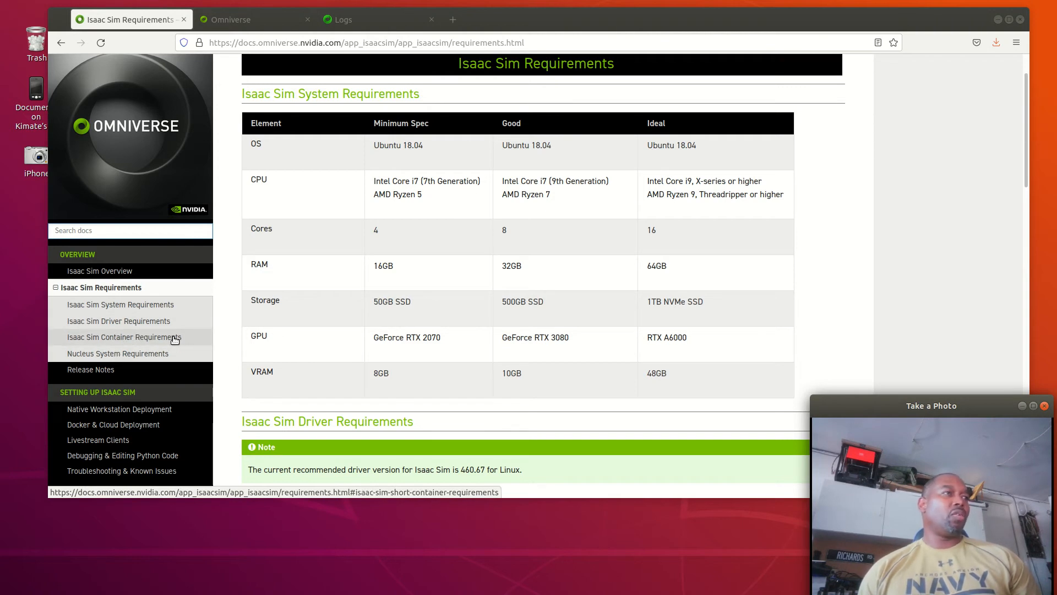
scroll(352, 333, down, 5)
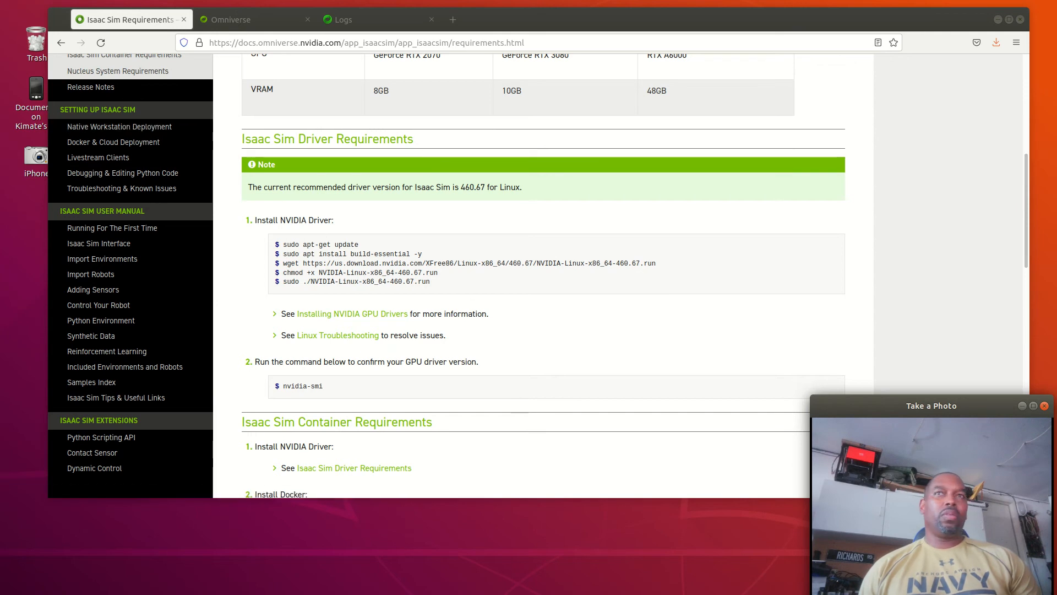
Switch to the Omniverse Launcher and browse the apps and connectors offered in the Exchange.
key(alt+Tab)
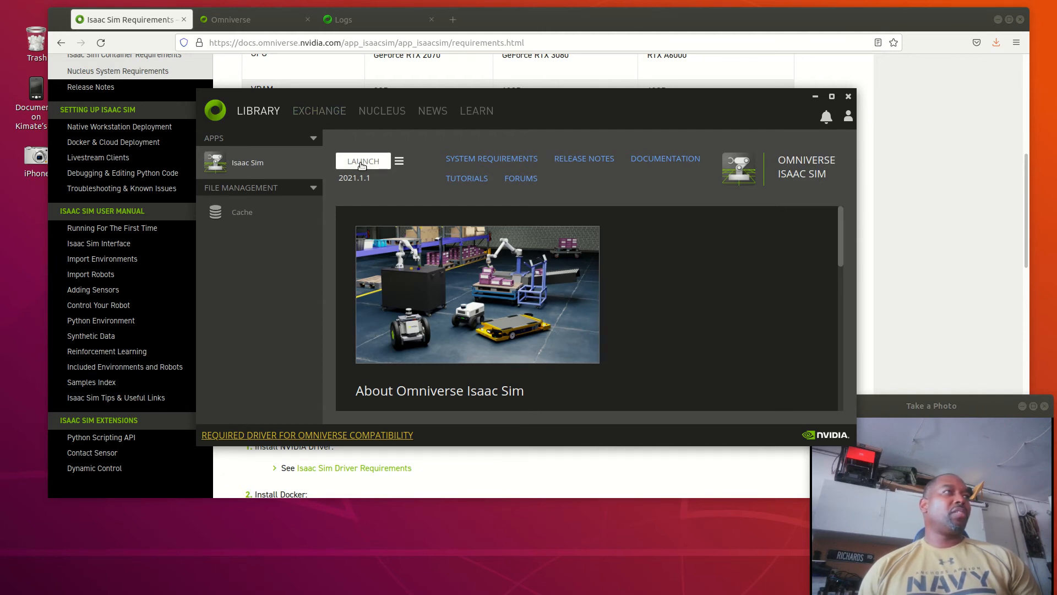
click(330, 111)
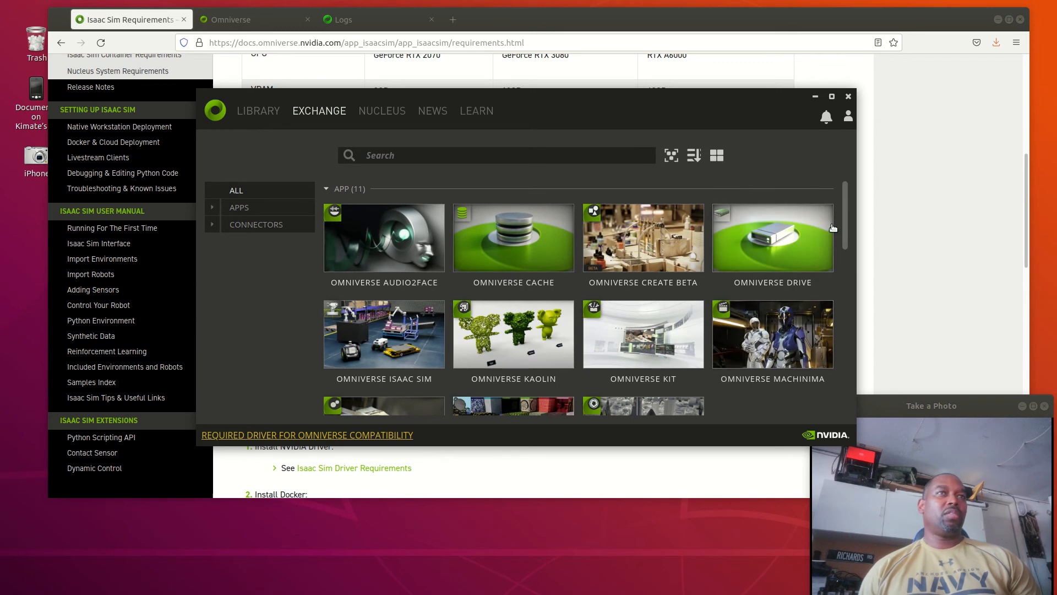
drag(845, 207, 846, 299)
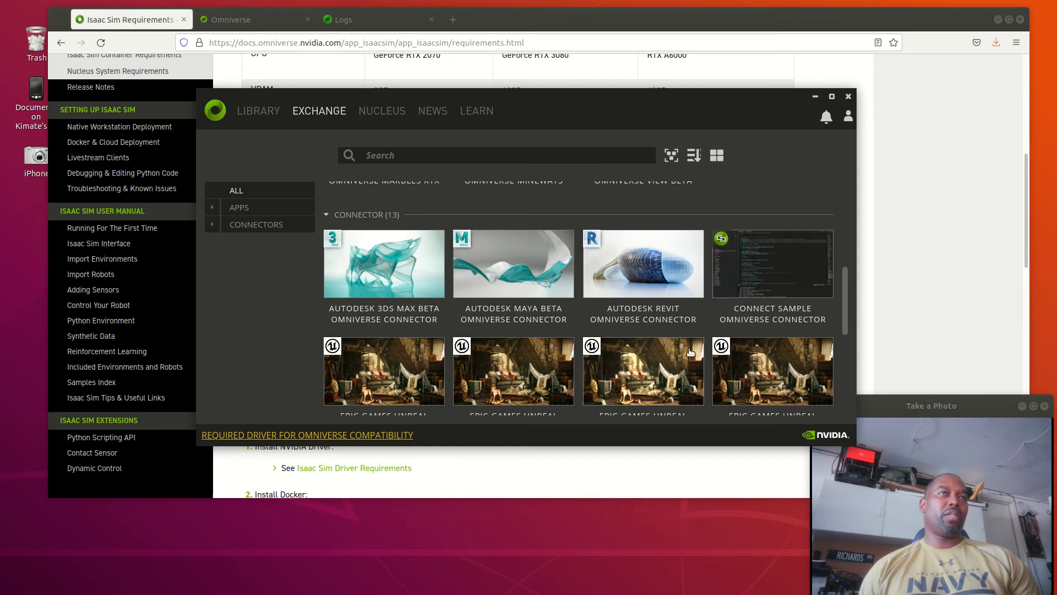
scroll(766, 371, down, 1)
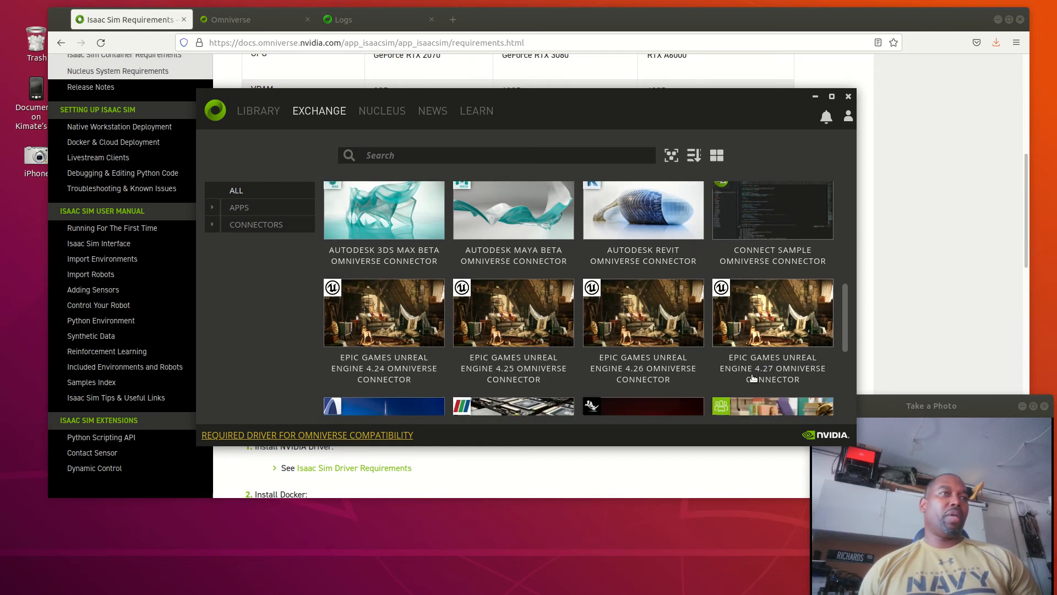
scroll(496, 305, up, 1)
scroll(496, 305, up, 1)
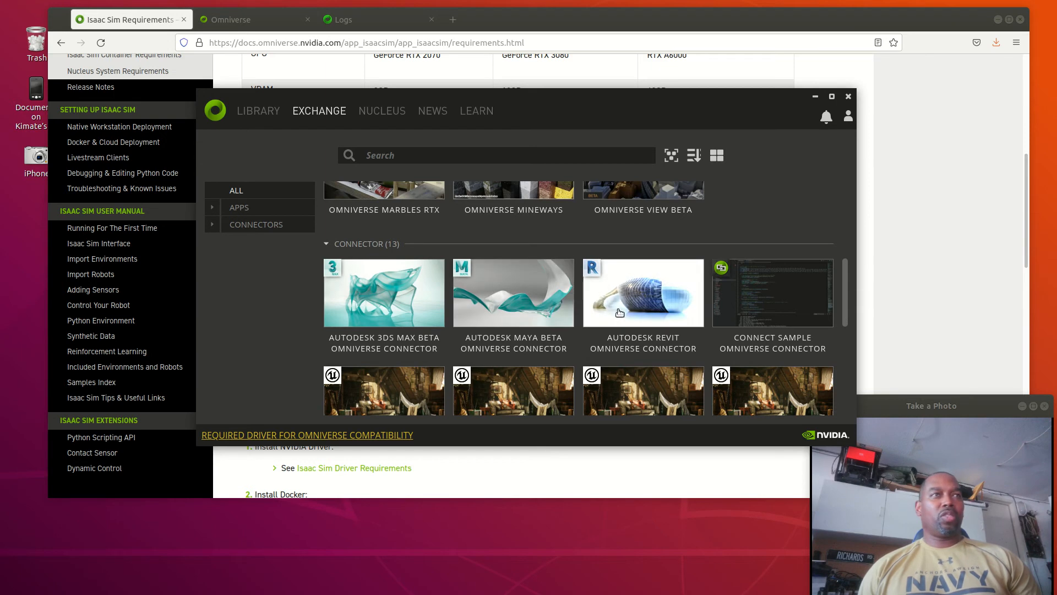
scroll(608, 340, up, 1)
scroll(608, 340, up, 5)
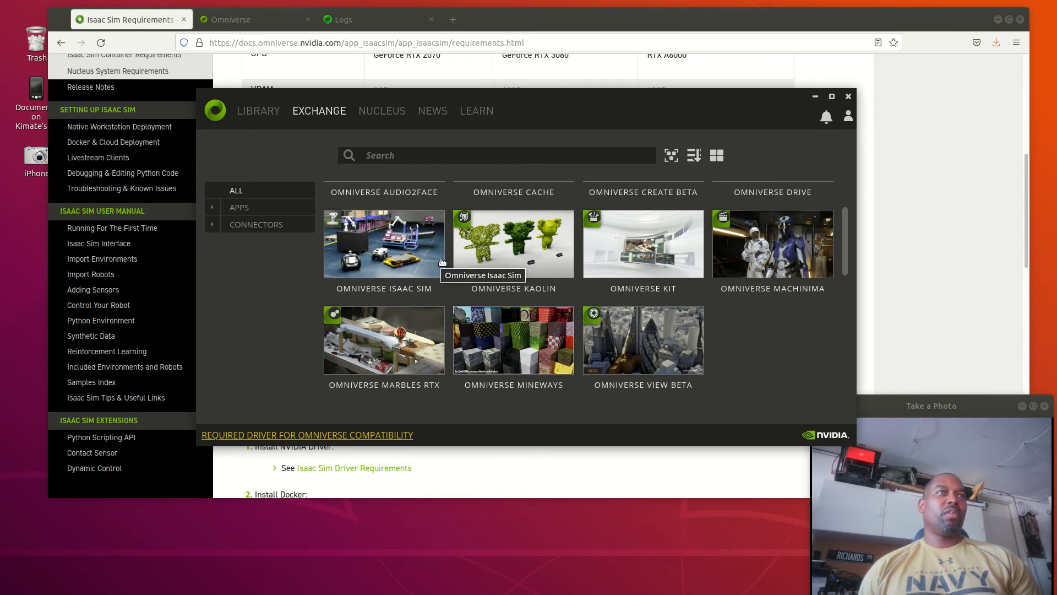
scroll(452, 263, up, 2)
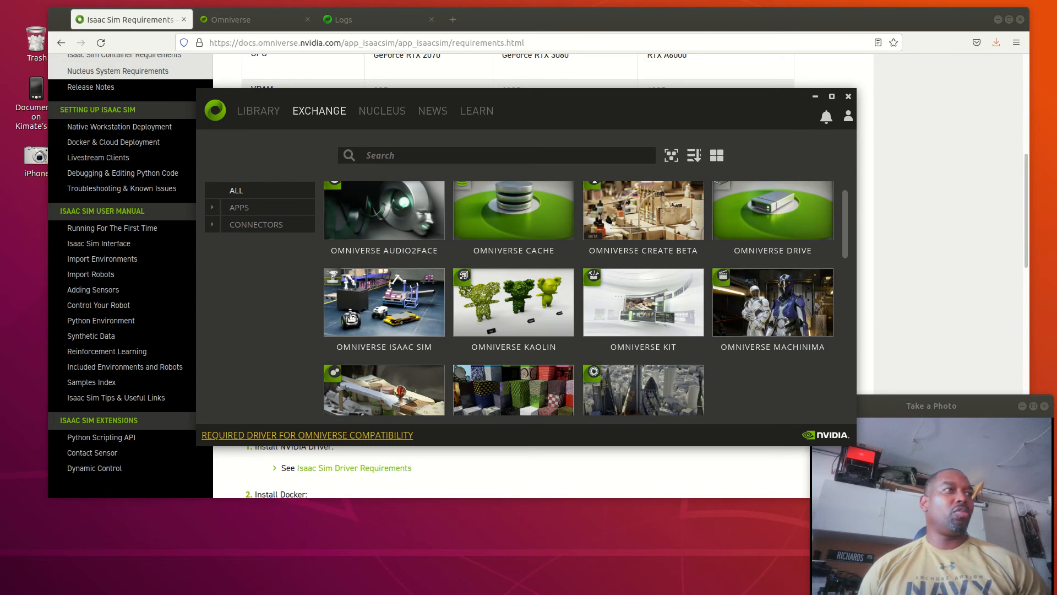
Open the local Nucleus service's file browser and look through the contents of the Isaac folder.
click(390, 113)
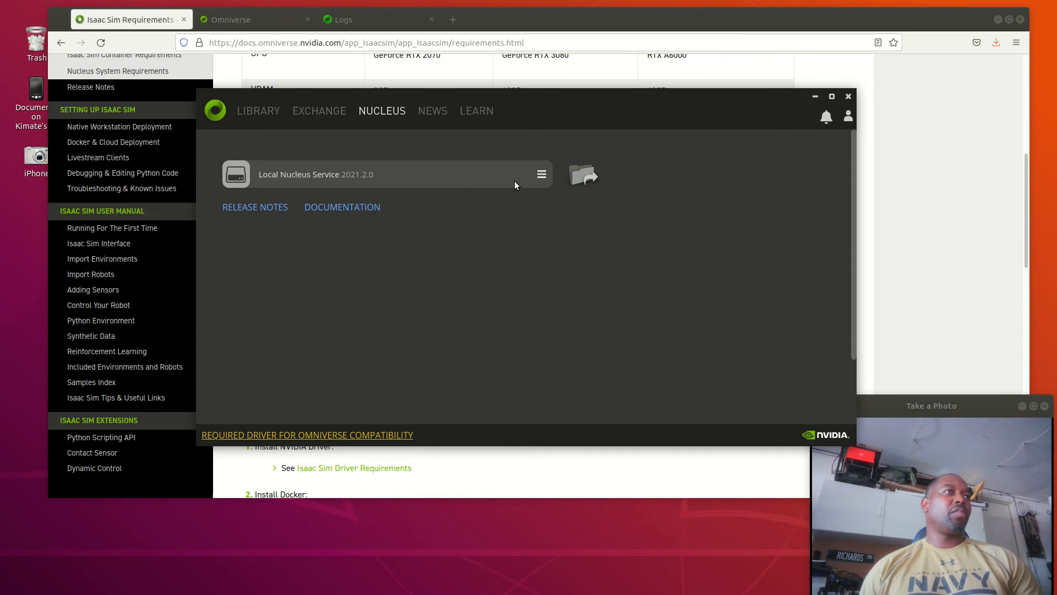
click(583, 180)
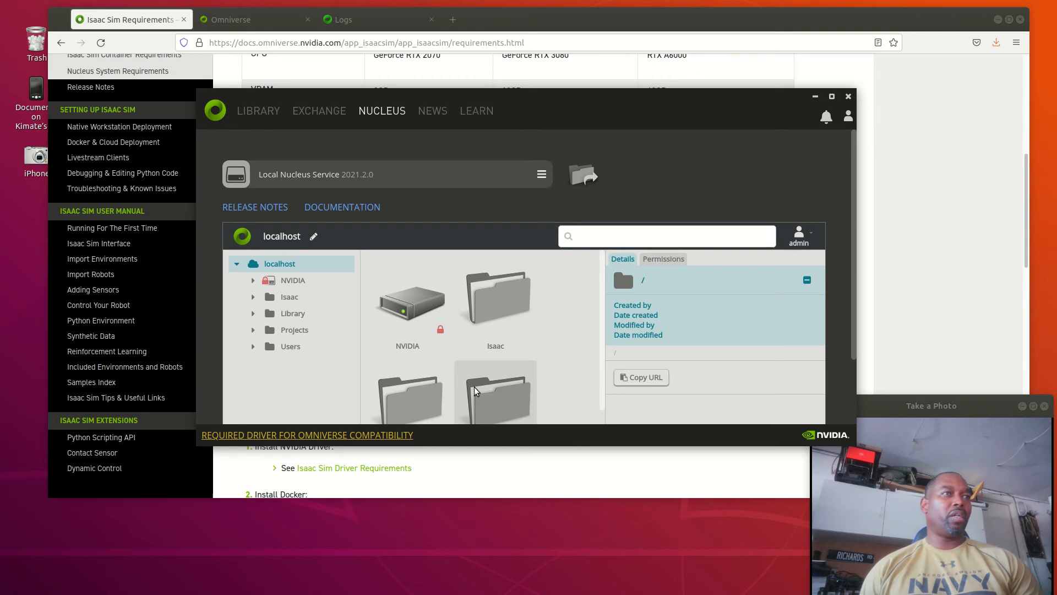
scroll(533, 382, down, 2)
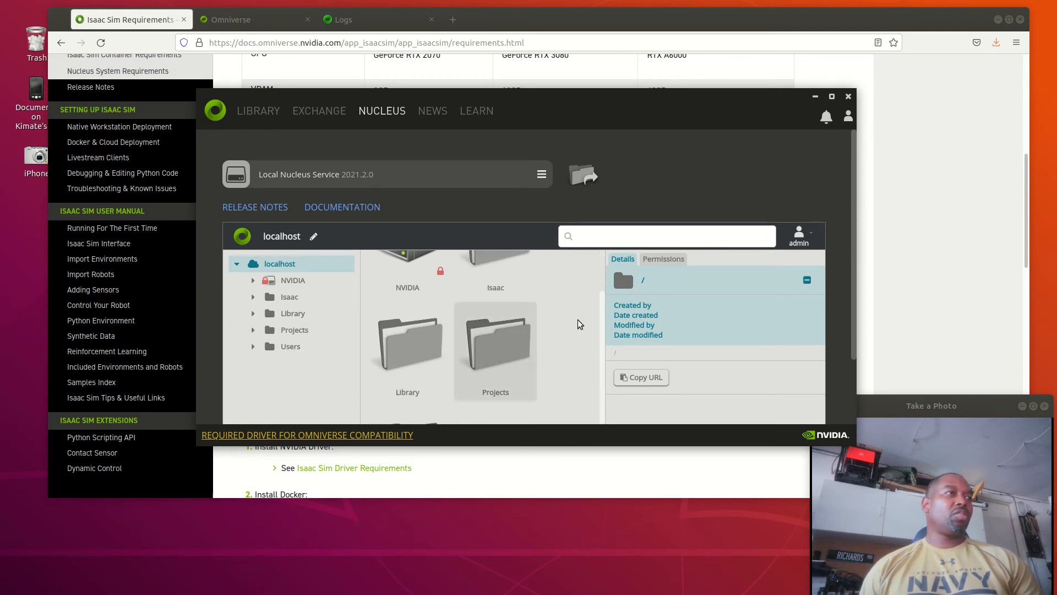
scroll(550, 356, up, 2)
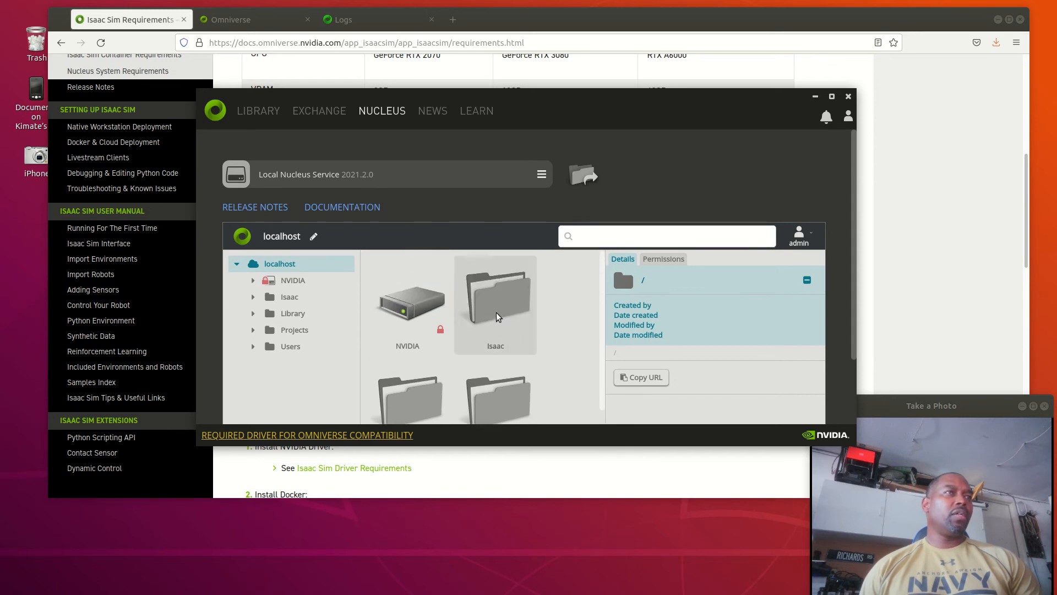
double_click(496, 295)
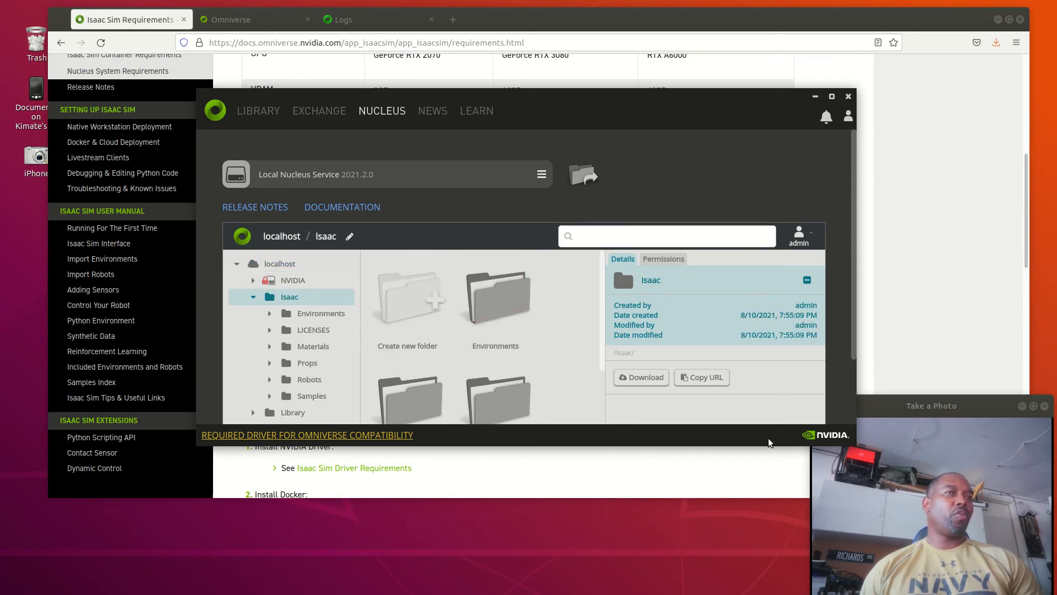
scroll(534, 352, down, 1)
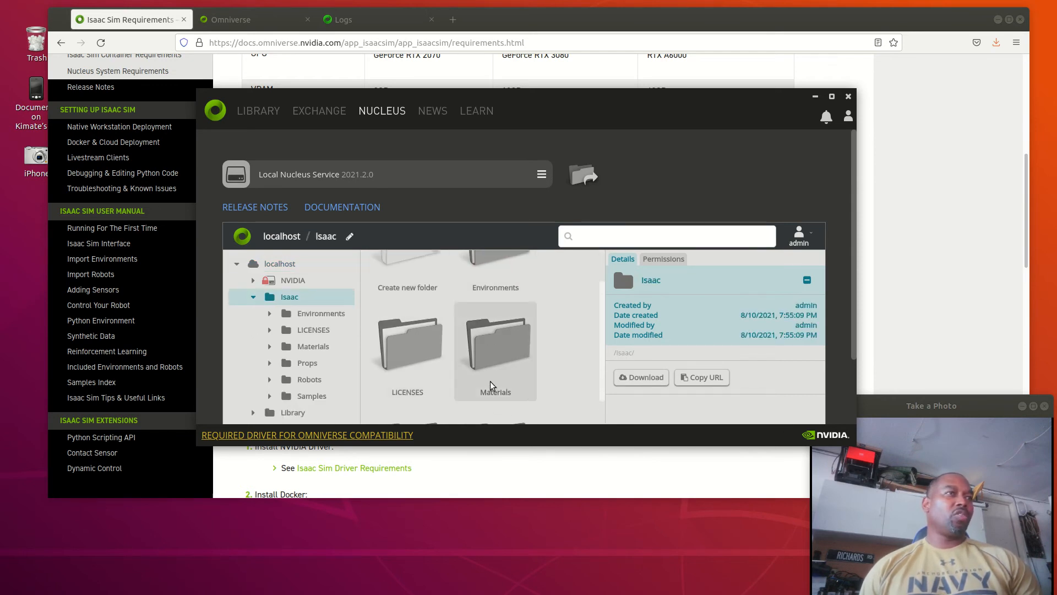
scroll(520, 347, down, 4)
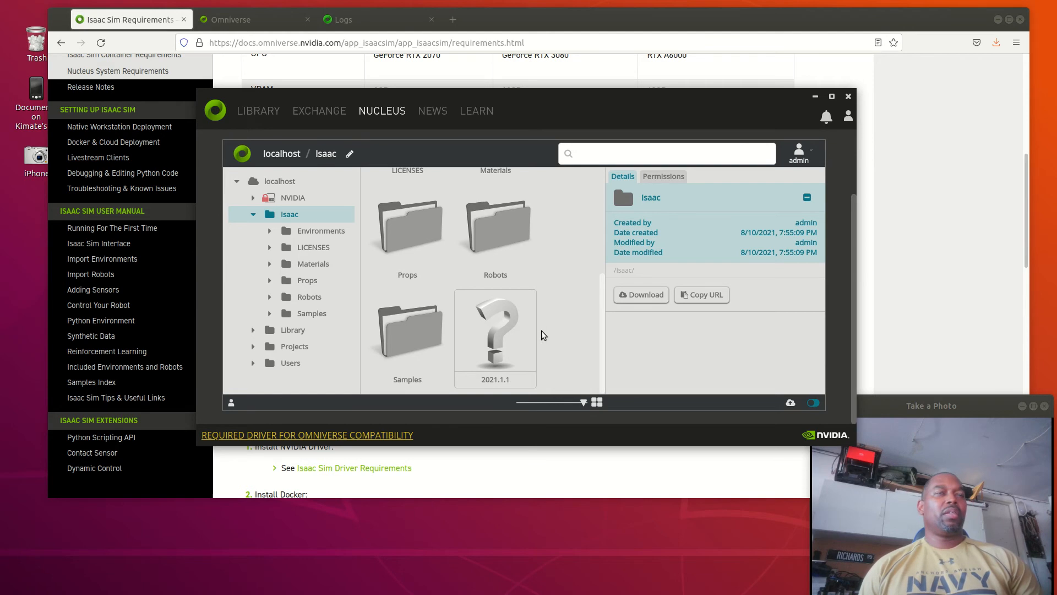
scroll(544, 334, up, 5)
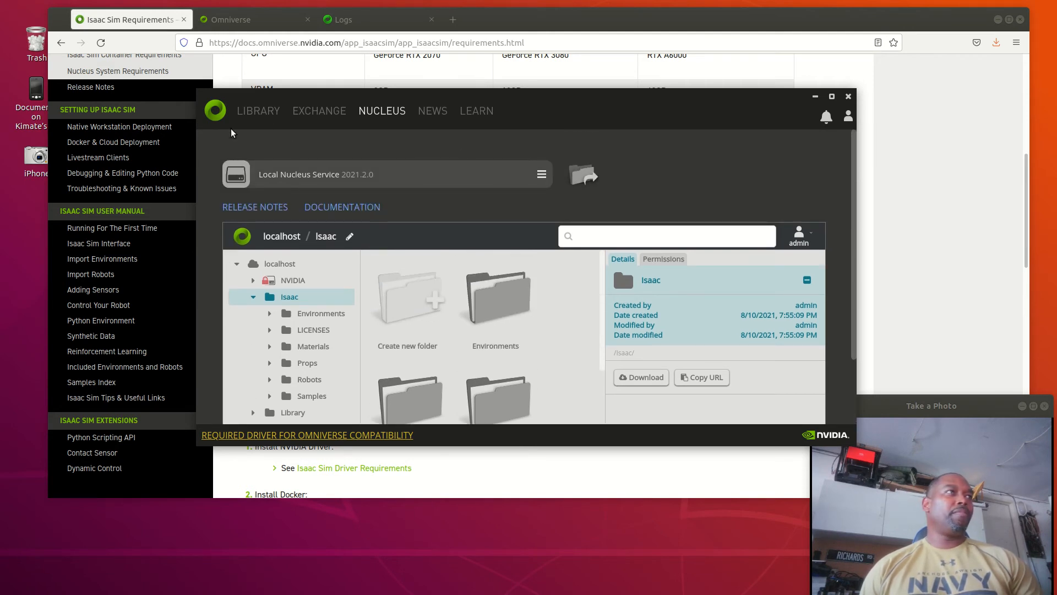
Show the details of the Cache entry in the launcher's library.
click(256, 112)
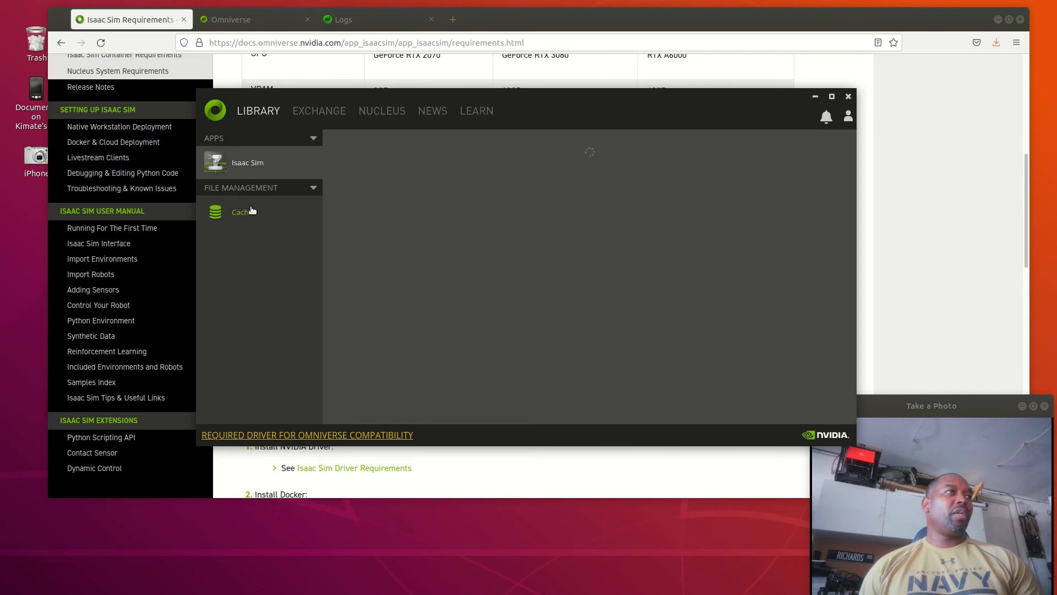
click(243, 213)
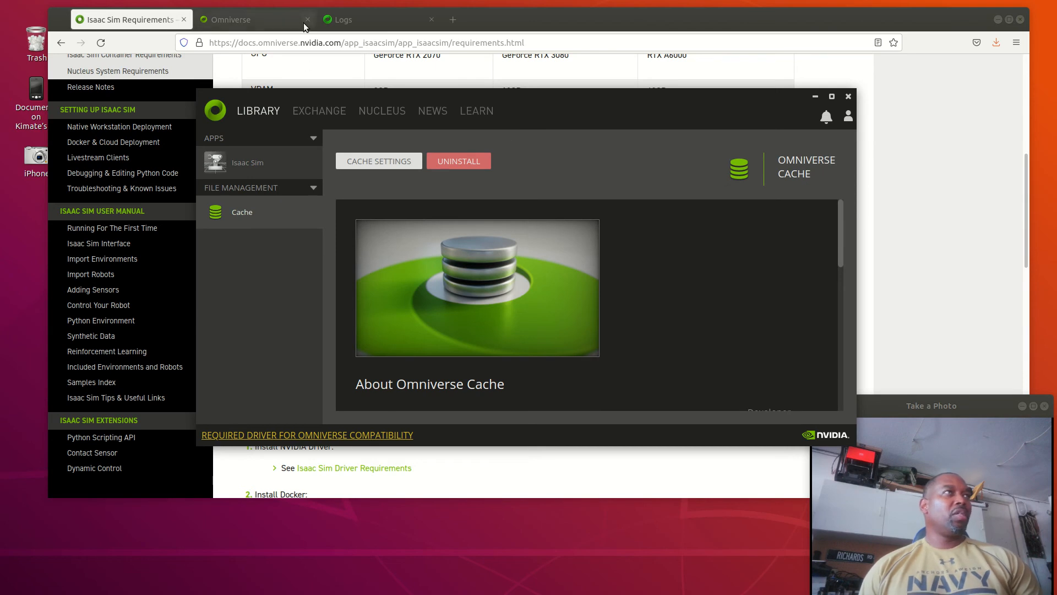
Switch to the browser and review the Omniverse services' status on localhost:3080 and the Isaac folder on the localhost Nucleus server.
click(389, 22)
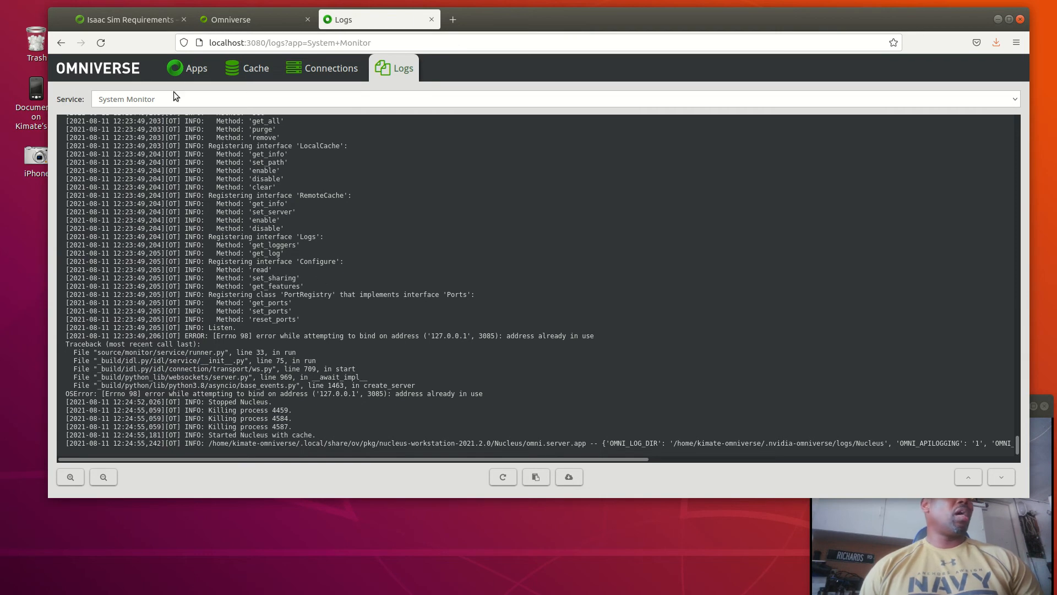
click(204, 72)
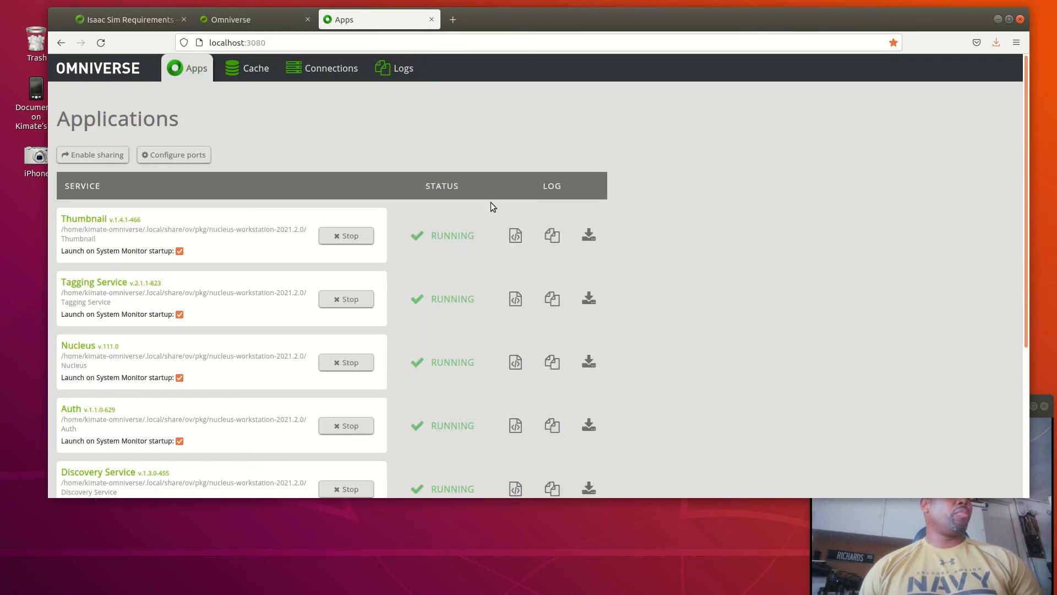
scroll(490, 204, down, 2)
scroll(450, 396, down, 1)
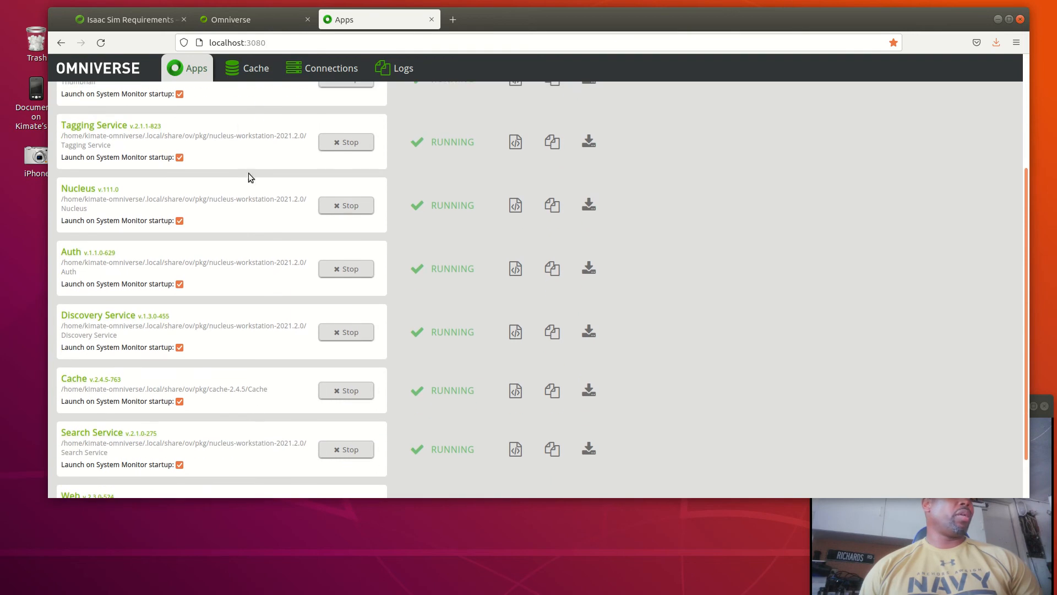
scroll(194, 368, down, 1)
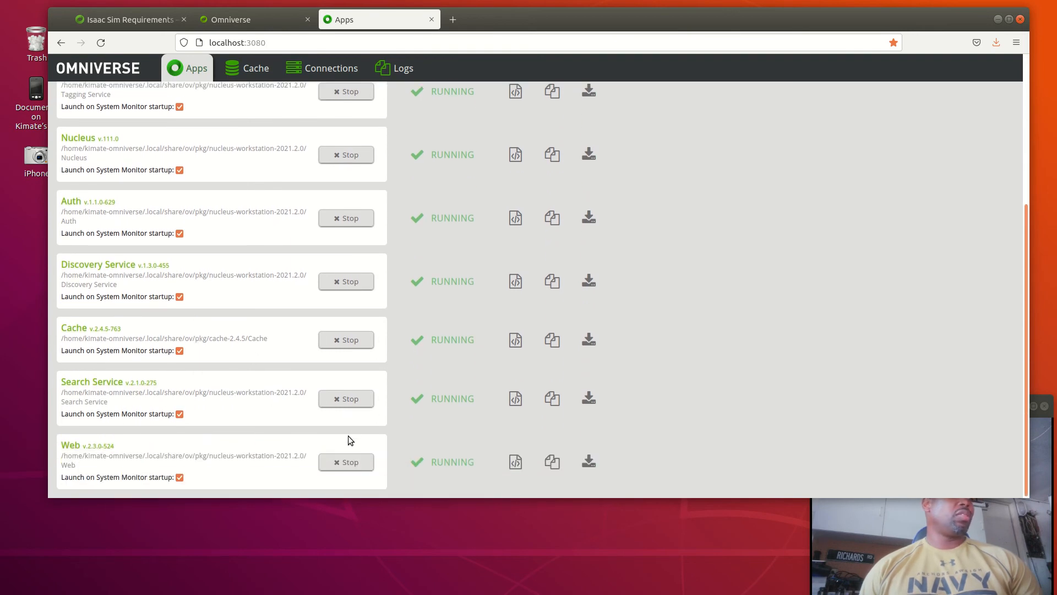
scroll(352, 432, up, 3)
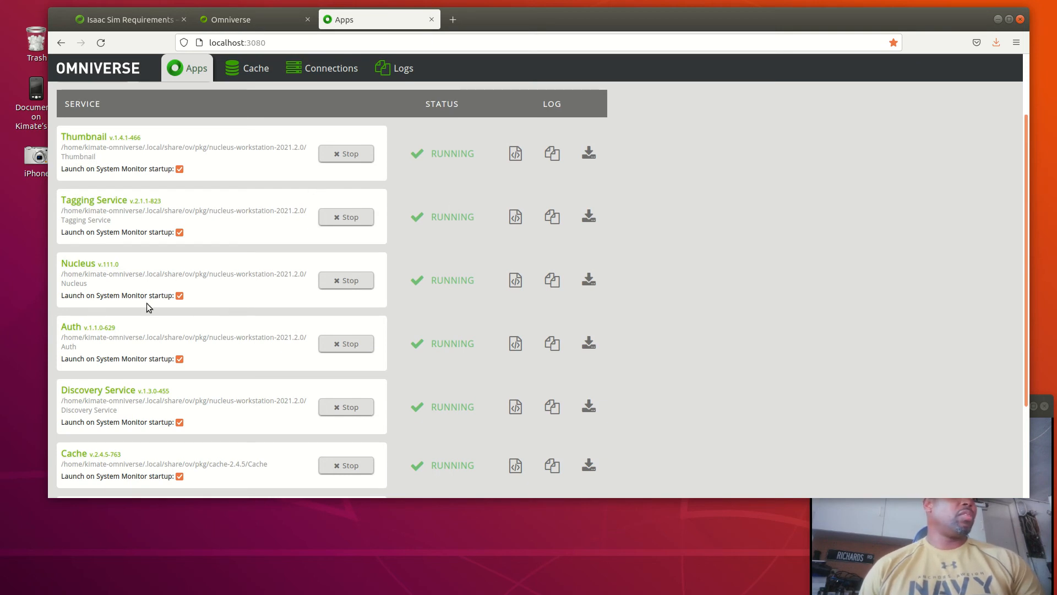
scroll(210, 483, down, 2)
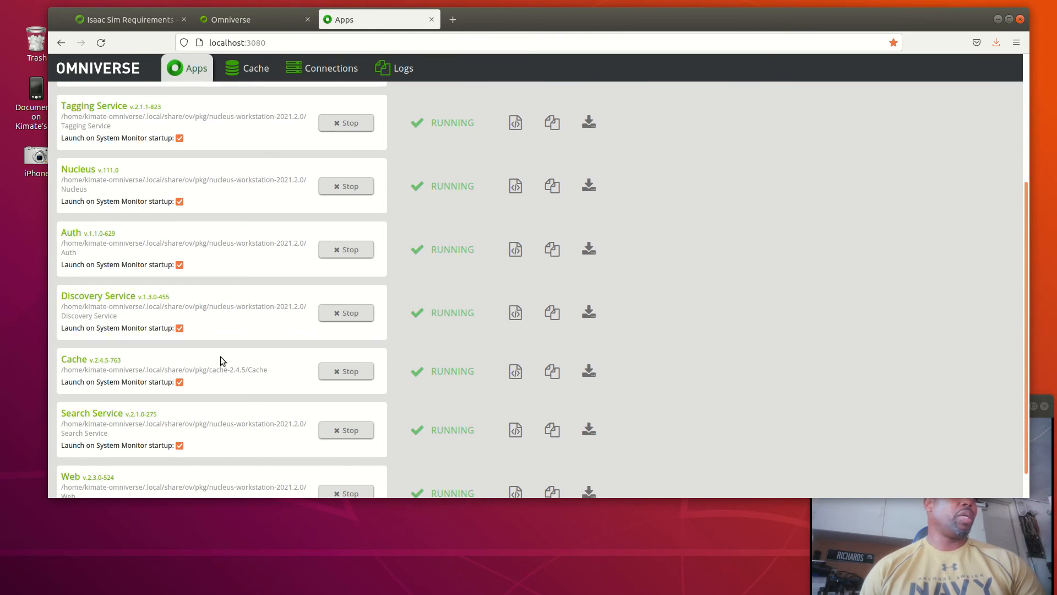
click(232, 21)
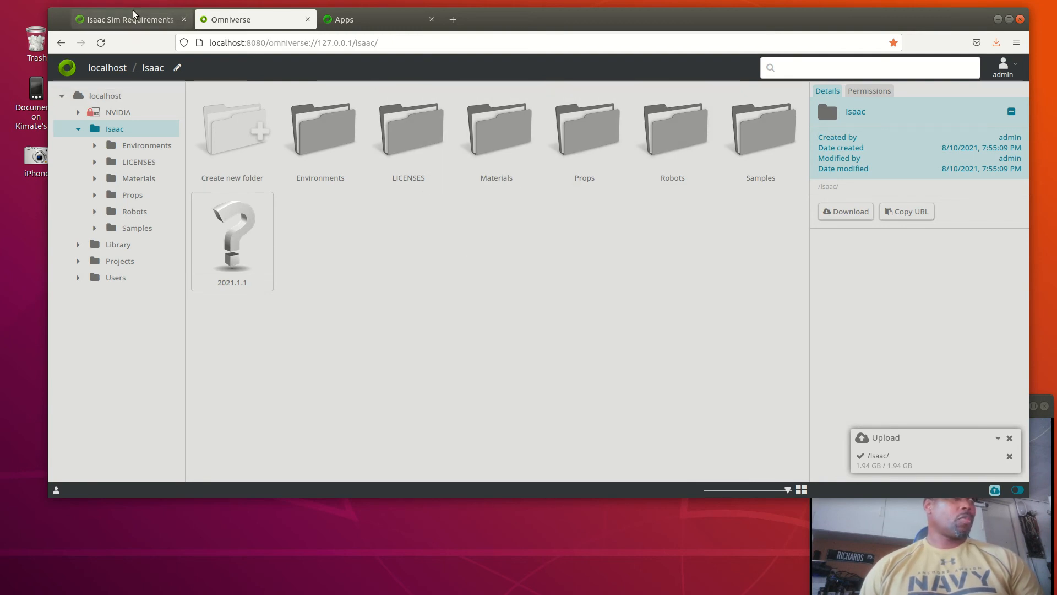
click(141, 22)
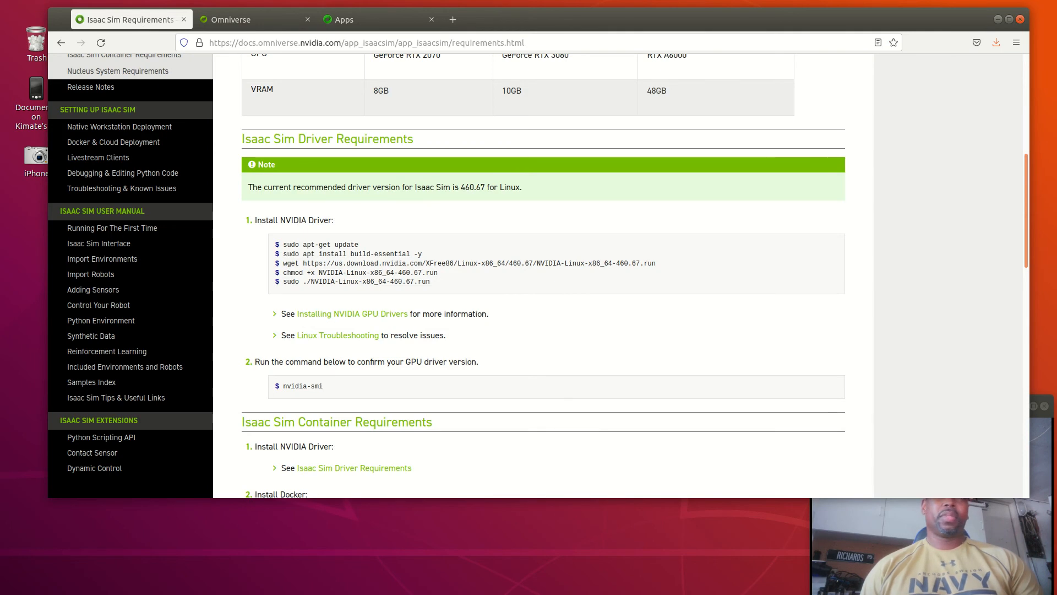
Switch to the Omniverse Launcher and launch Isaac Sim 2021.1.1 with the standard Isaac Sim option.
key(alt+Tab)
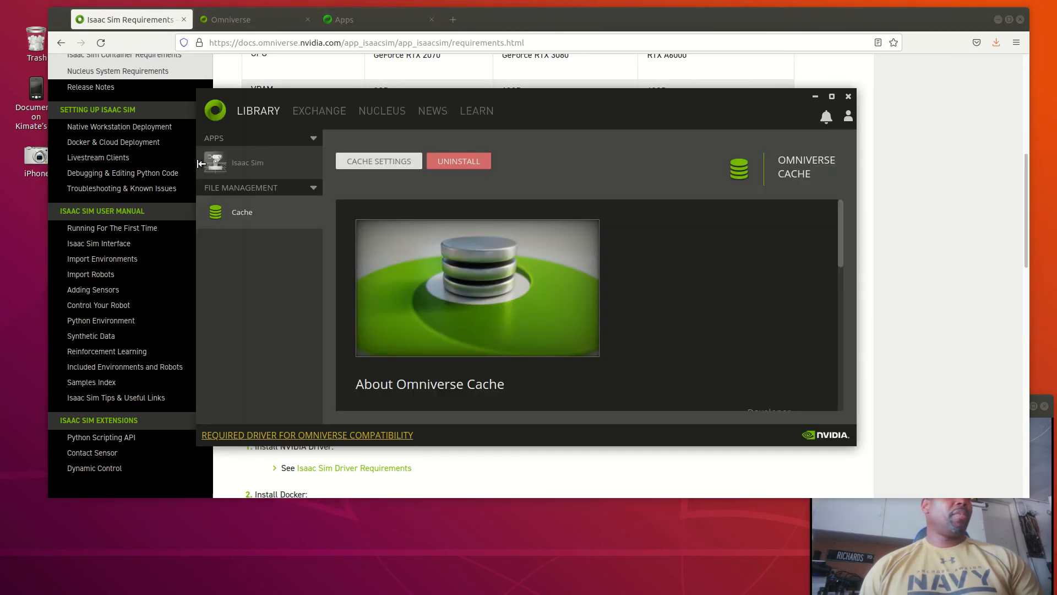
click(247, 165)
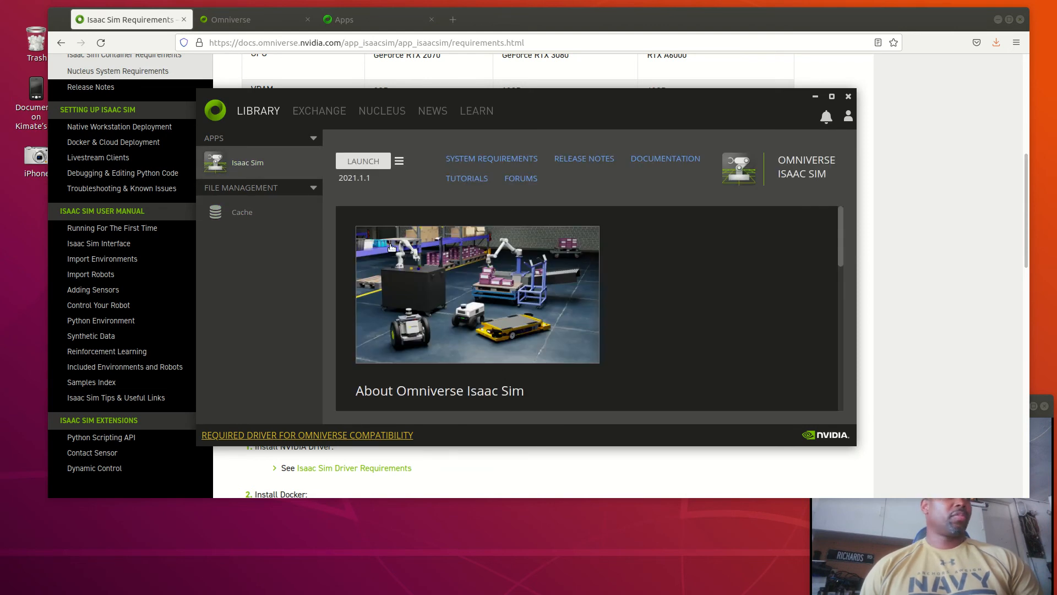
click(366, 162)
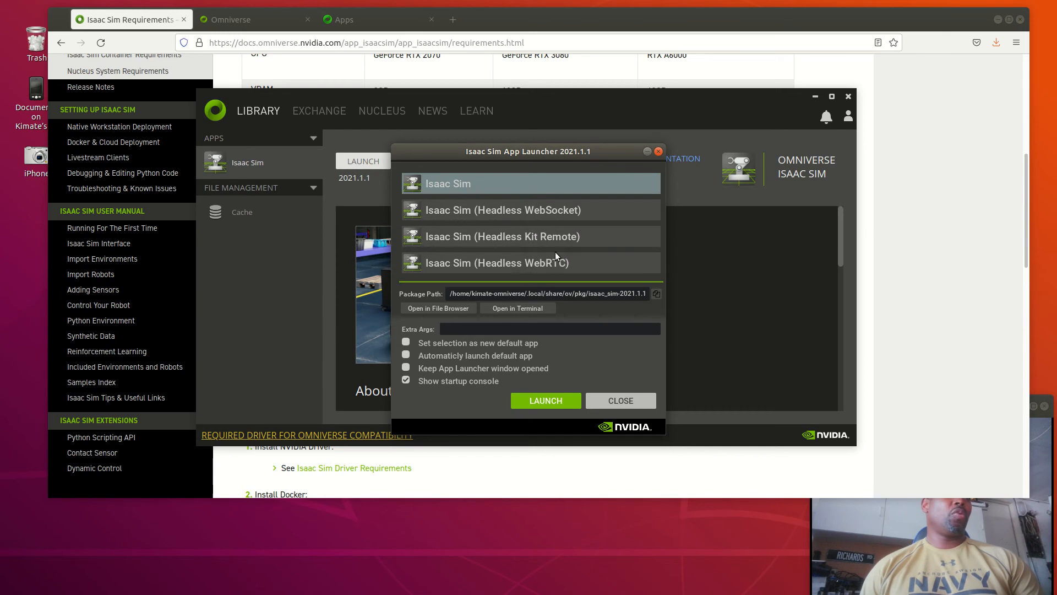
double_click(487, 187)
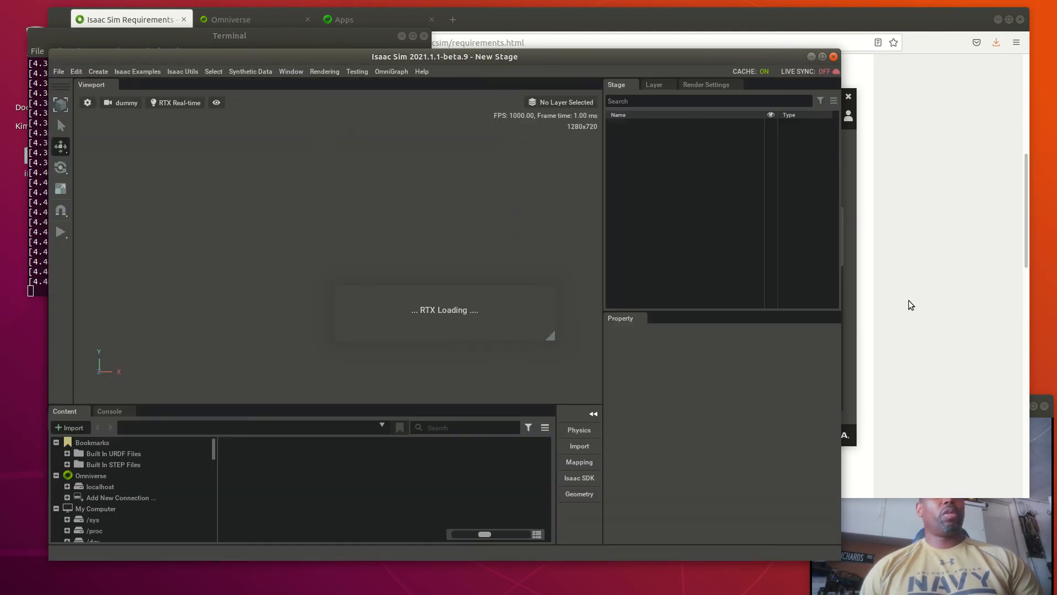
Open the Jetbot Sample from the Isaac input device control examples and load the Jetbot into the stage.
click(961, 566)
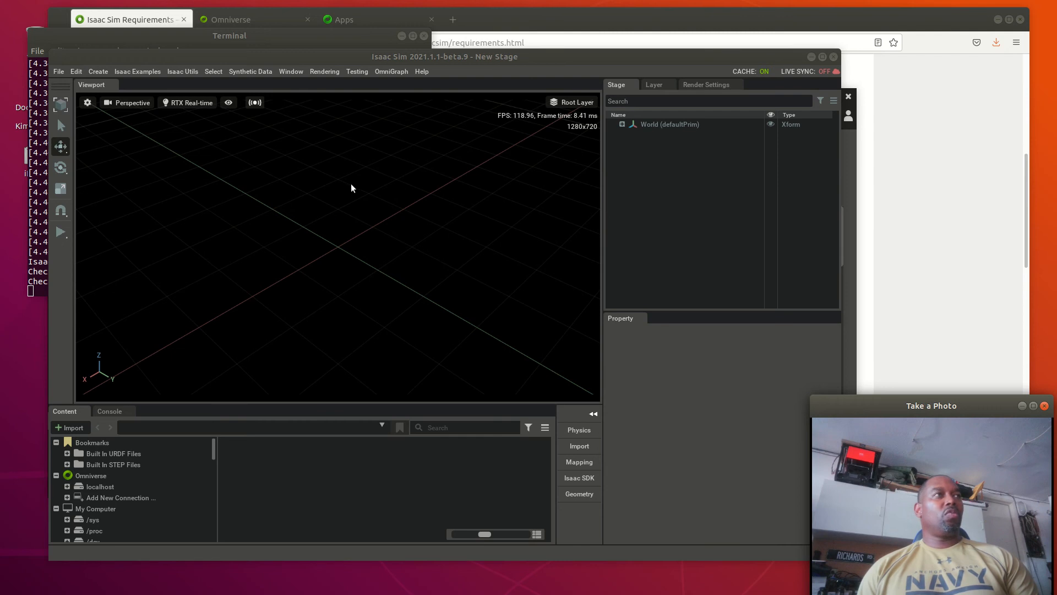
click(139, 73)
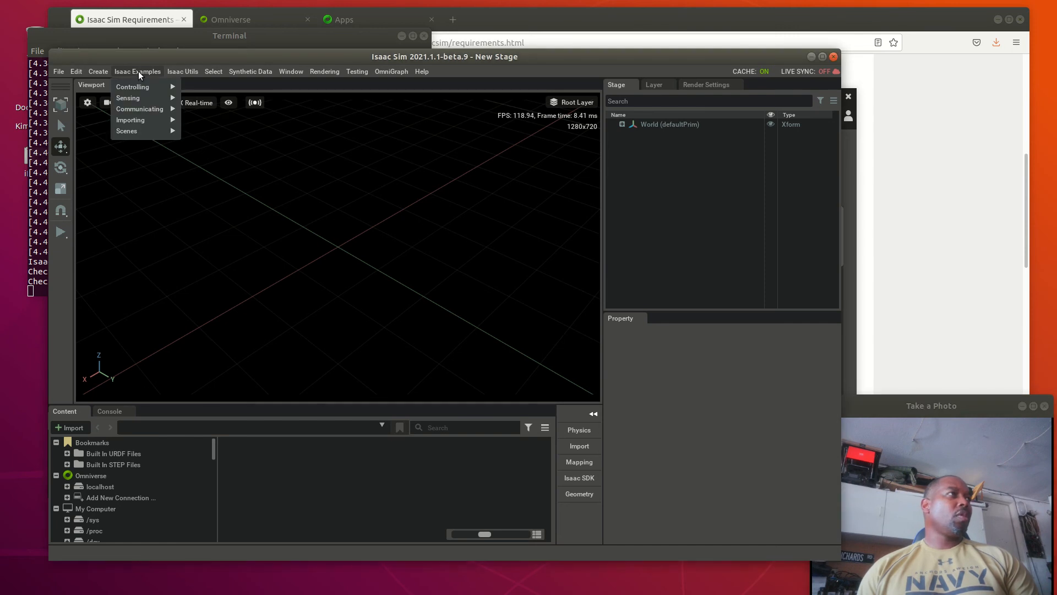
mouse_move(137, 86)
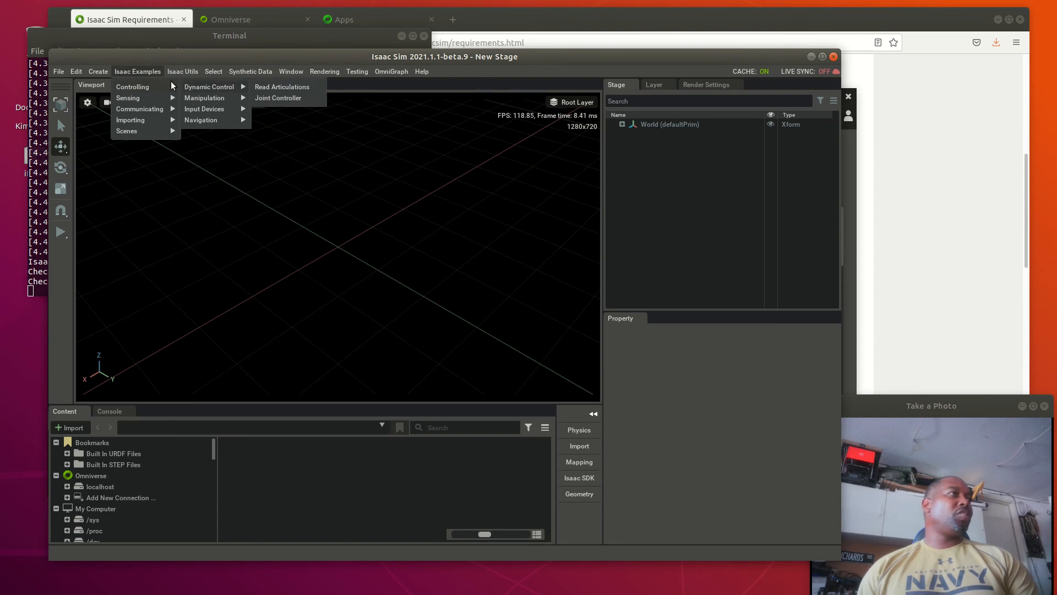
mouse_move(194, 110)
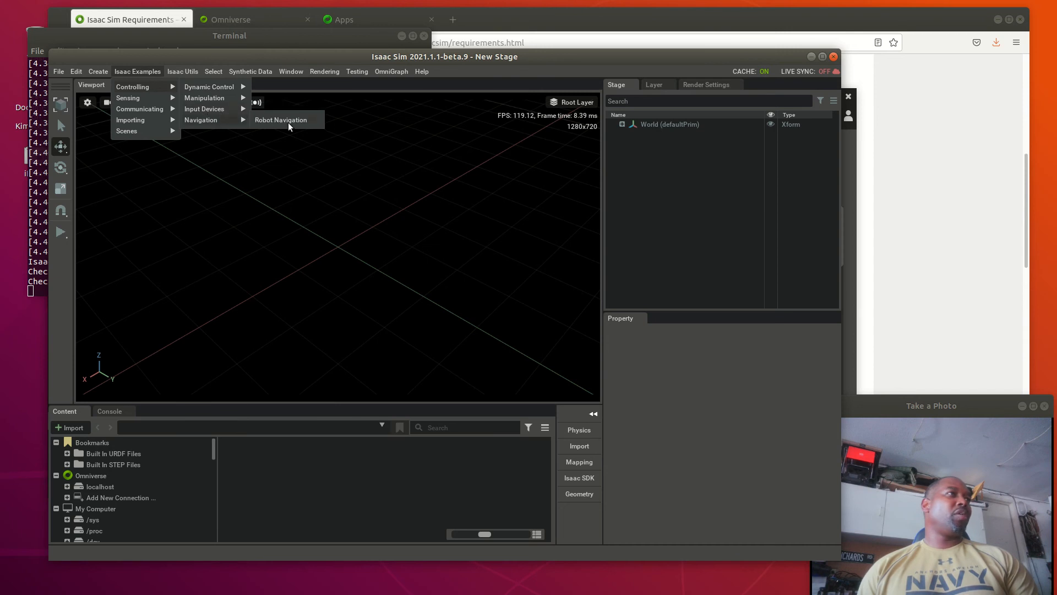
click(285, 119)
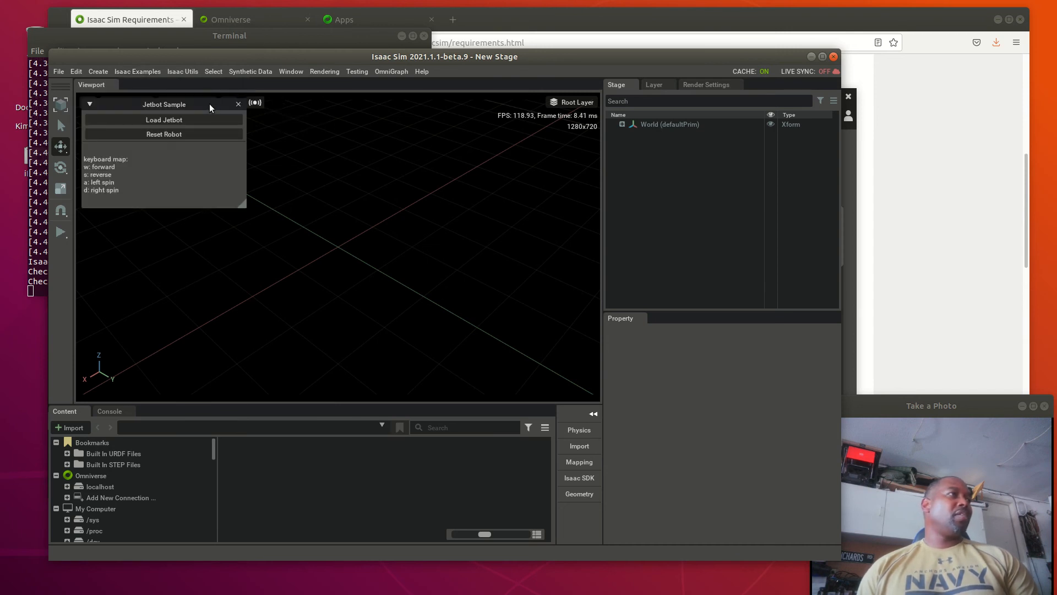
click(169, 122)
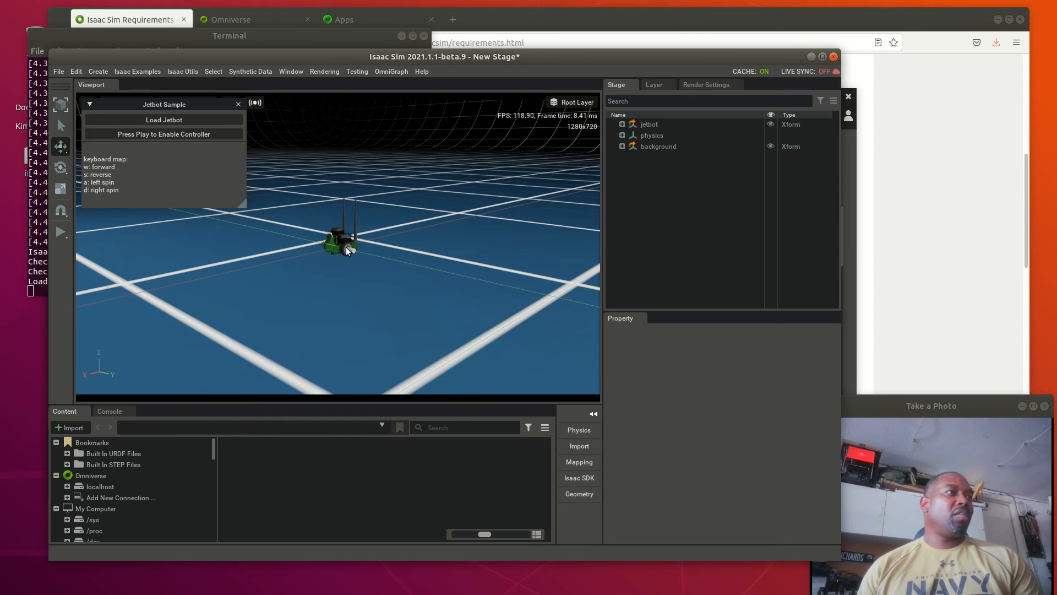
Inspect the loaded Jetbot up close in the viewport and start playing the simulation to enable its controller.
scroll(344, 250, up, 5)
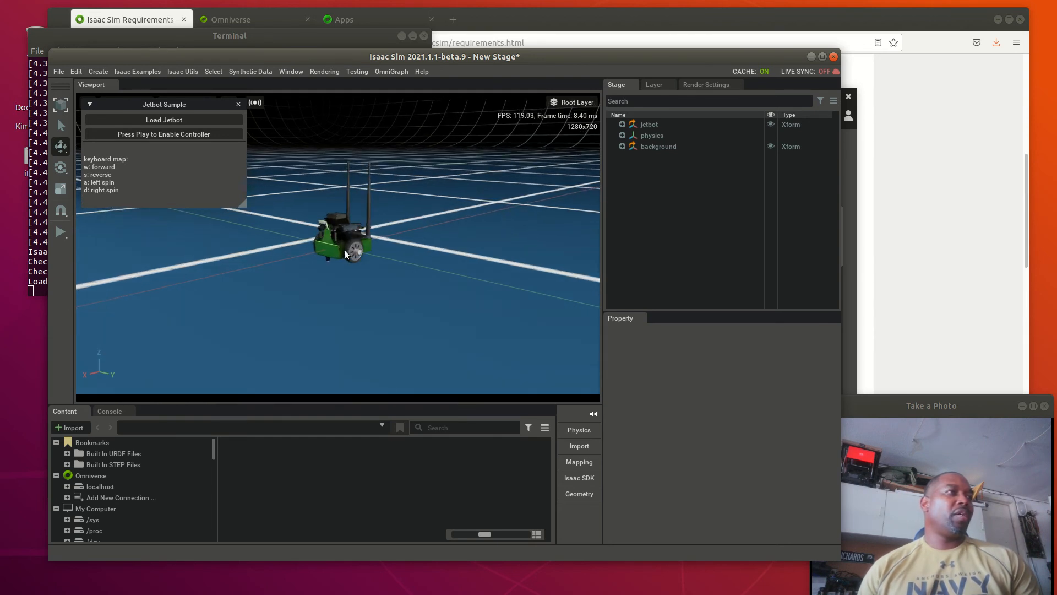
scroll(347, 232, up, 2)
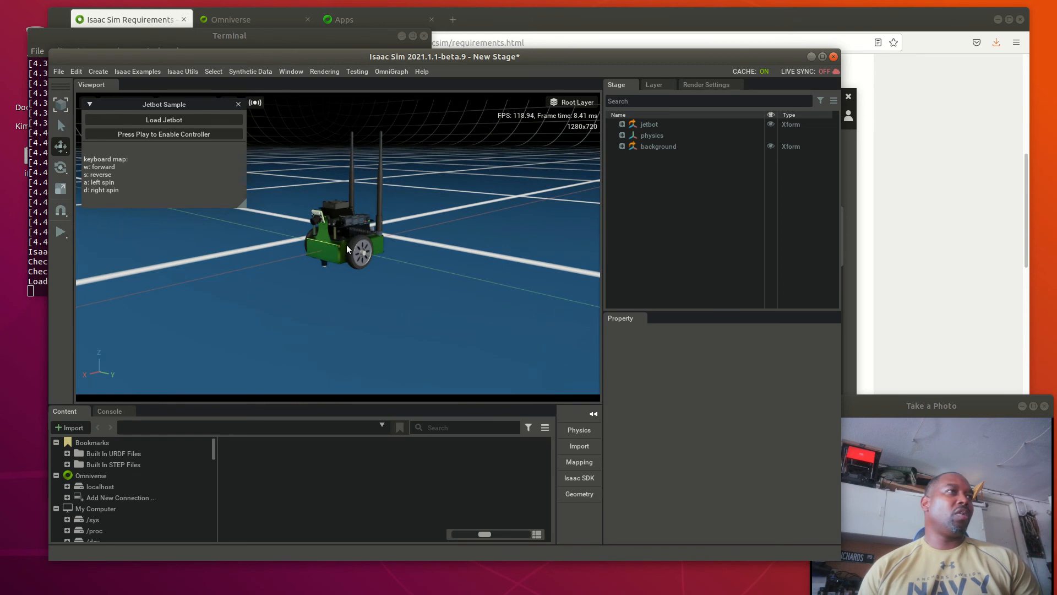
scroll(323, 234, up, 3)
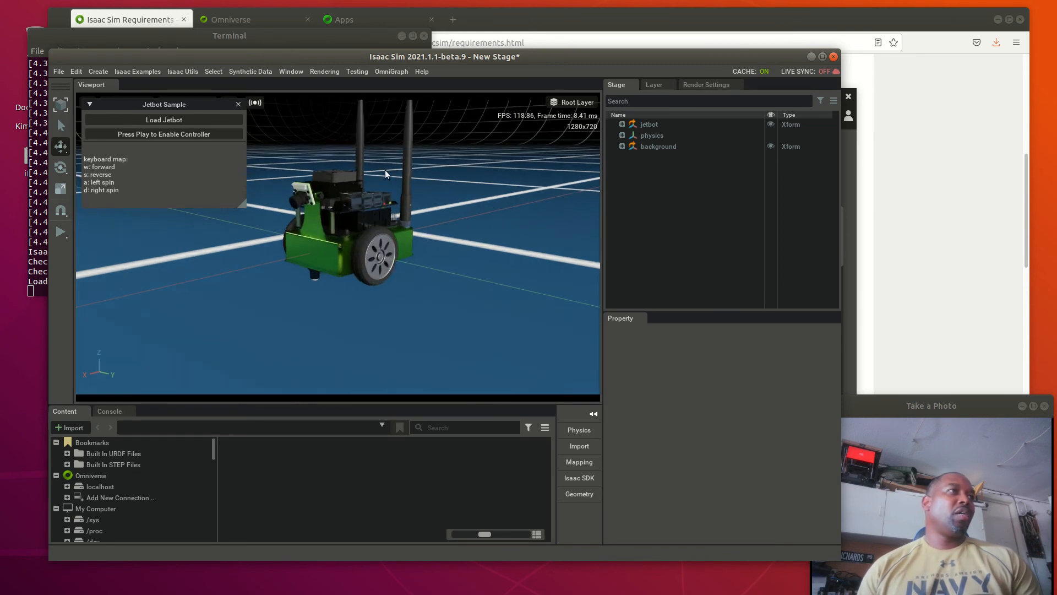
scroll(361, 190, down, 2)
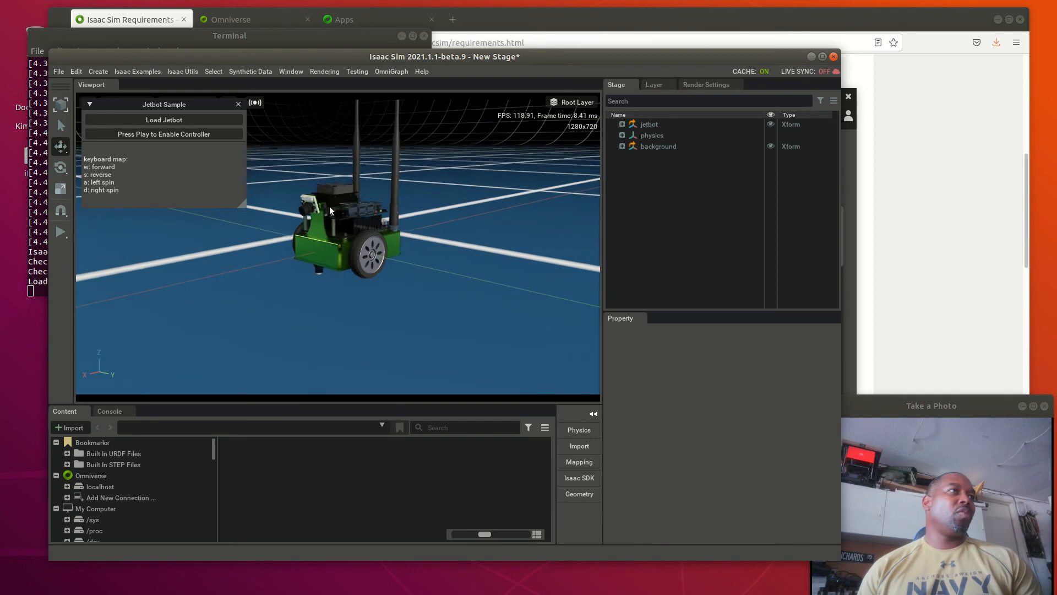
middle_drag(331, 210, 342, 299)
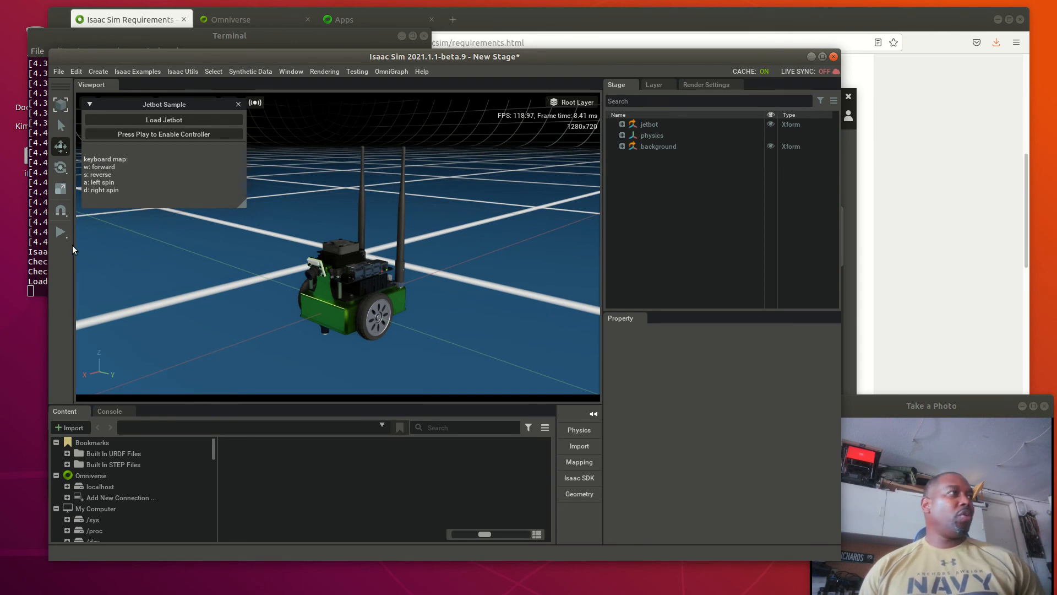
click(60, 232)
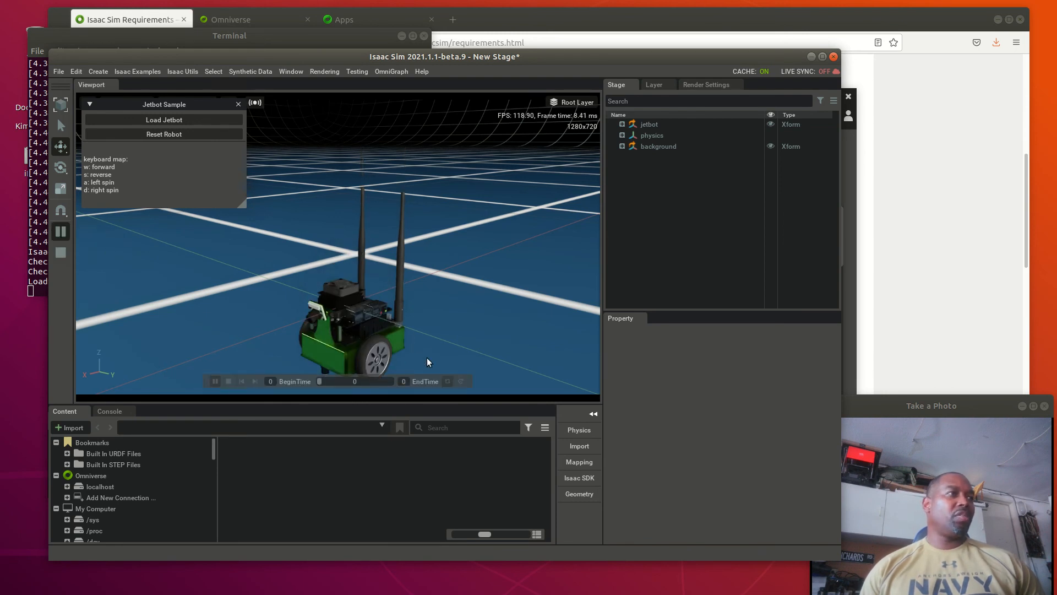
Drive the Jetbot around the blue grid floor, combining forward and reverse motion with left and right spins.
right_drag(439, 351, 448, 307)
right_drag(448, 325, 436, 387)
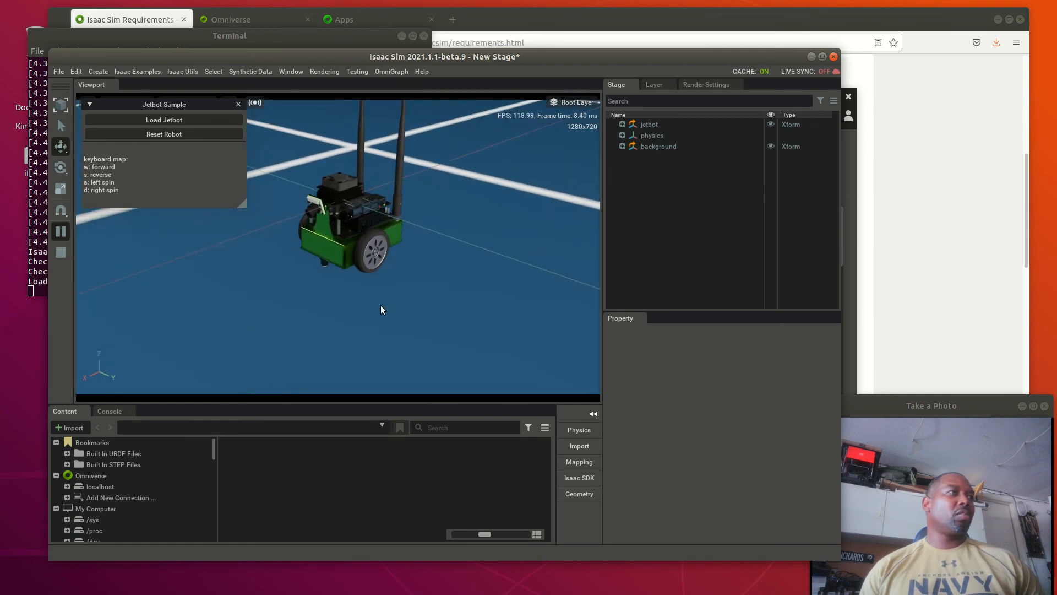
key(w)
scroll(378, 306, down, 8)
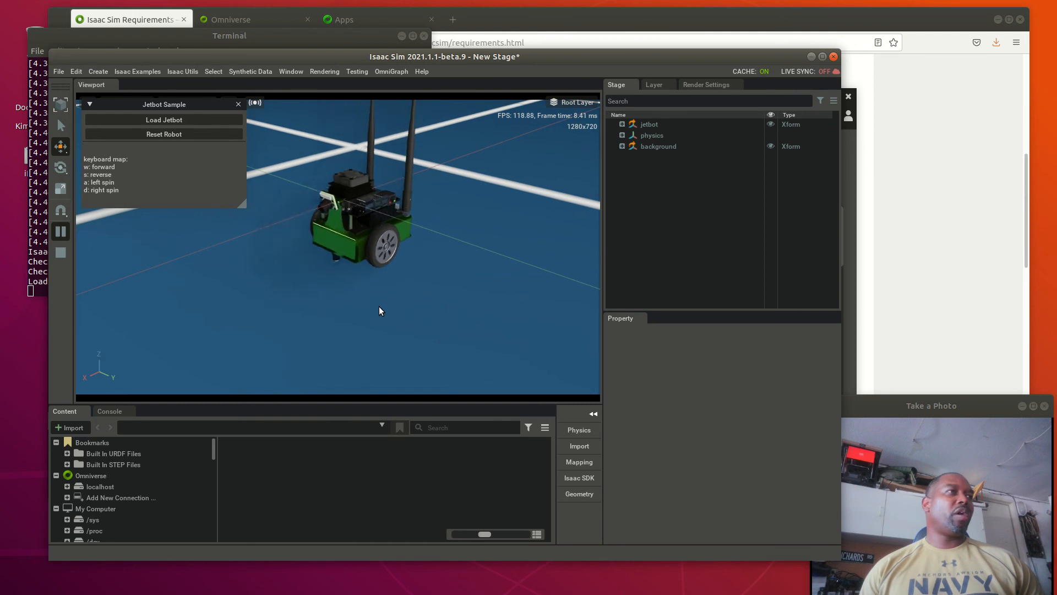
key(w)
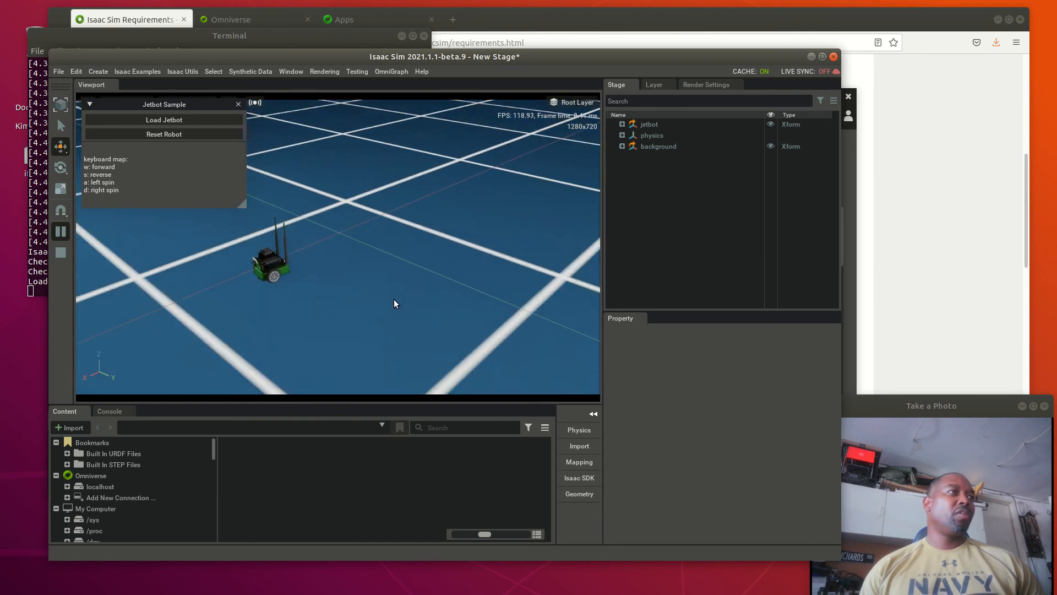
key(w)
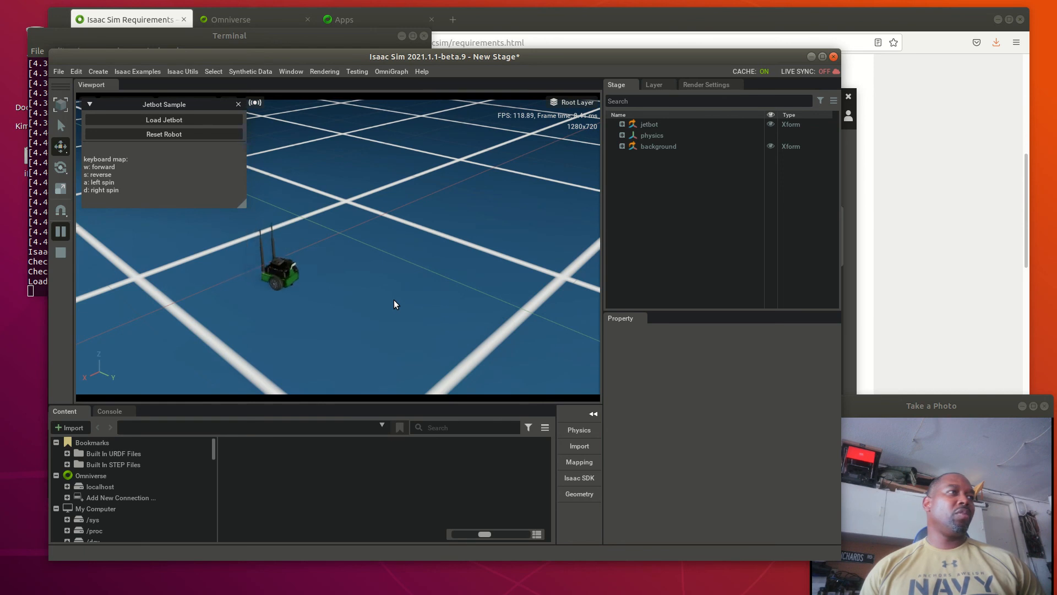
key(a)
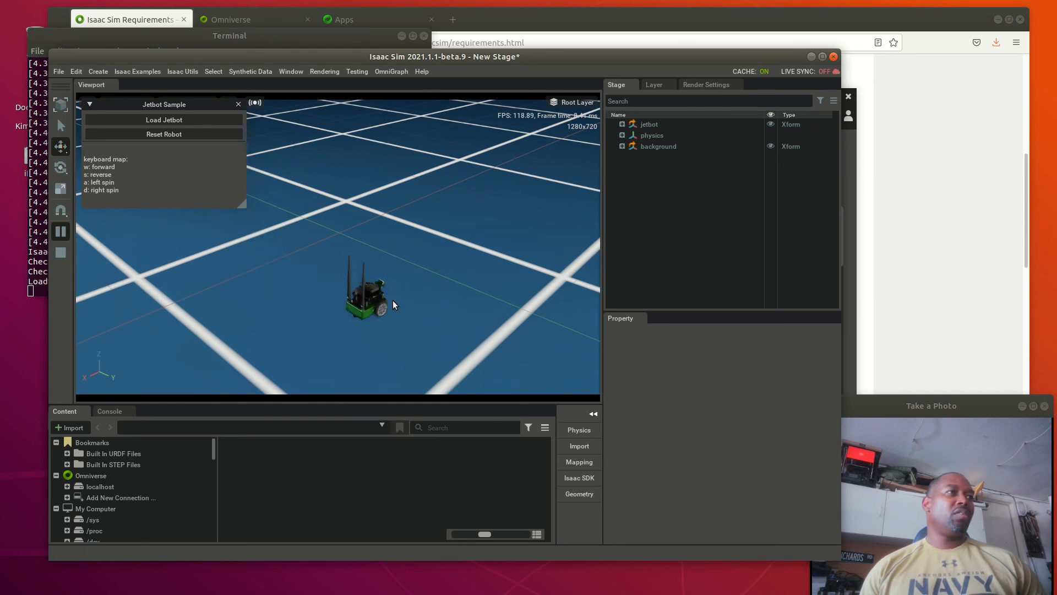
key(w)
key(d)
key(w)
key(a)
key(w)
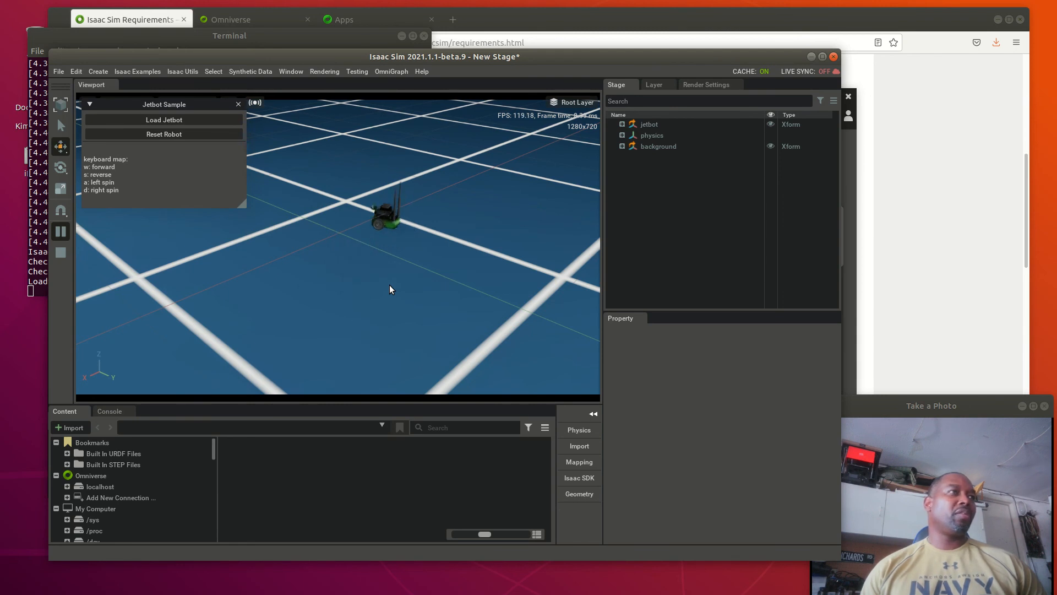
key(d)
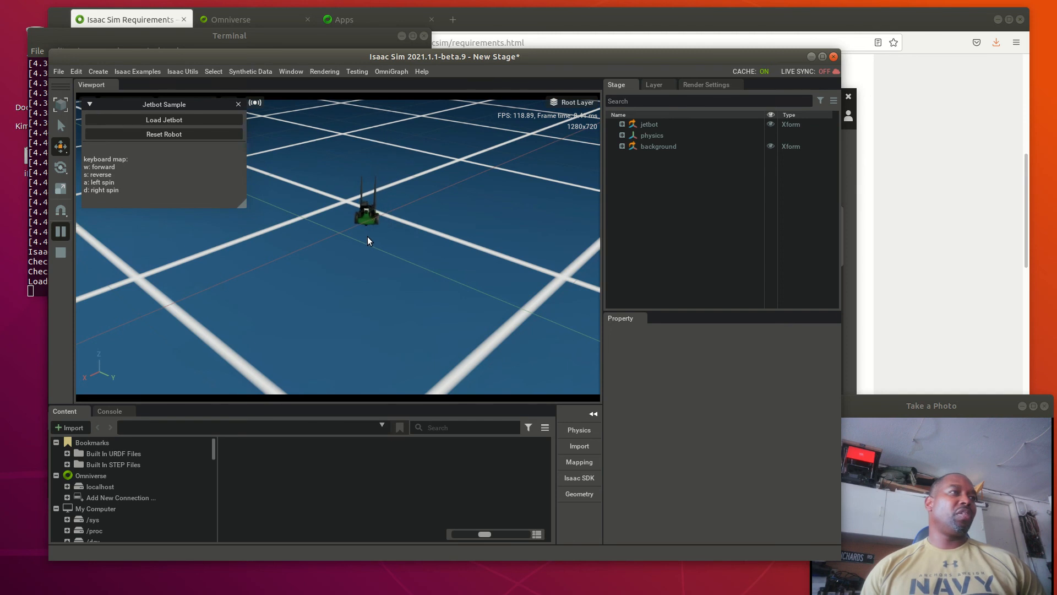
key(s)
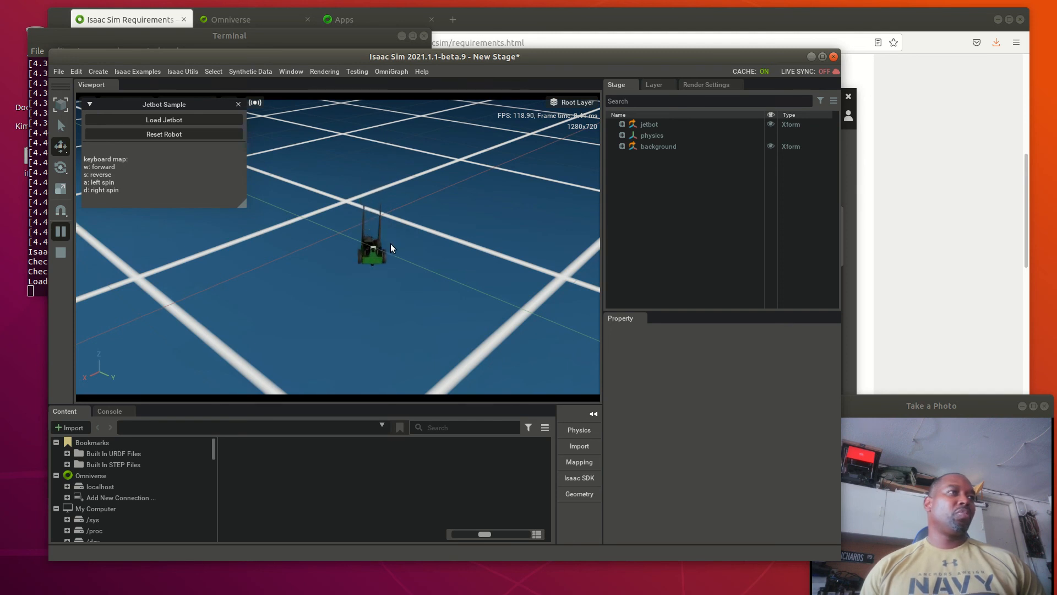
key(d)
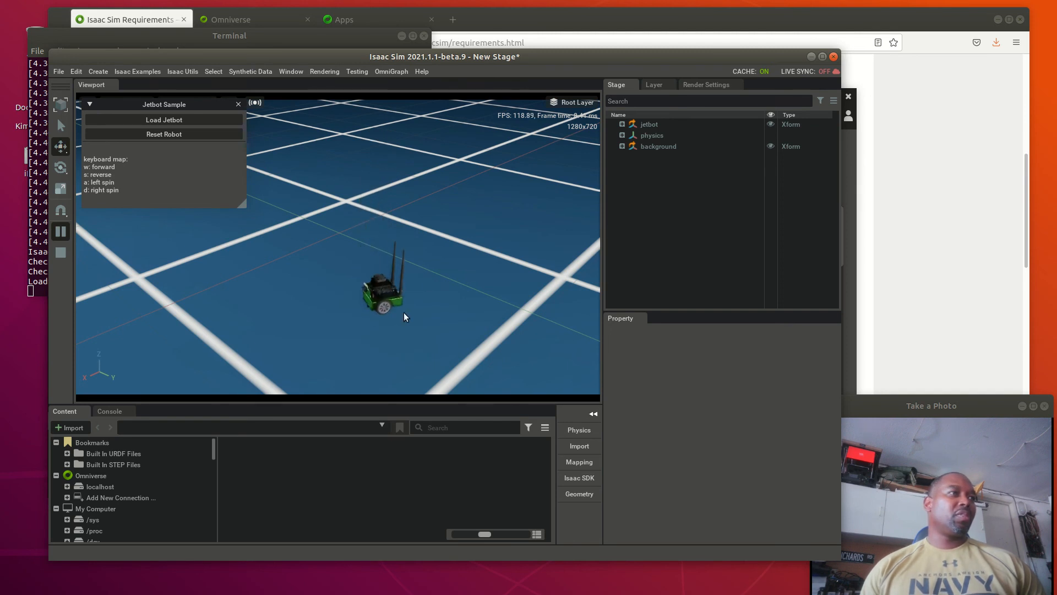
key(w)
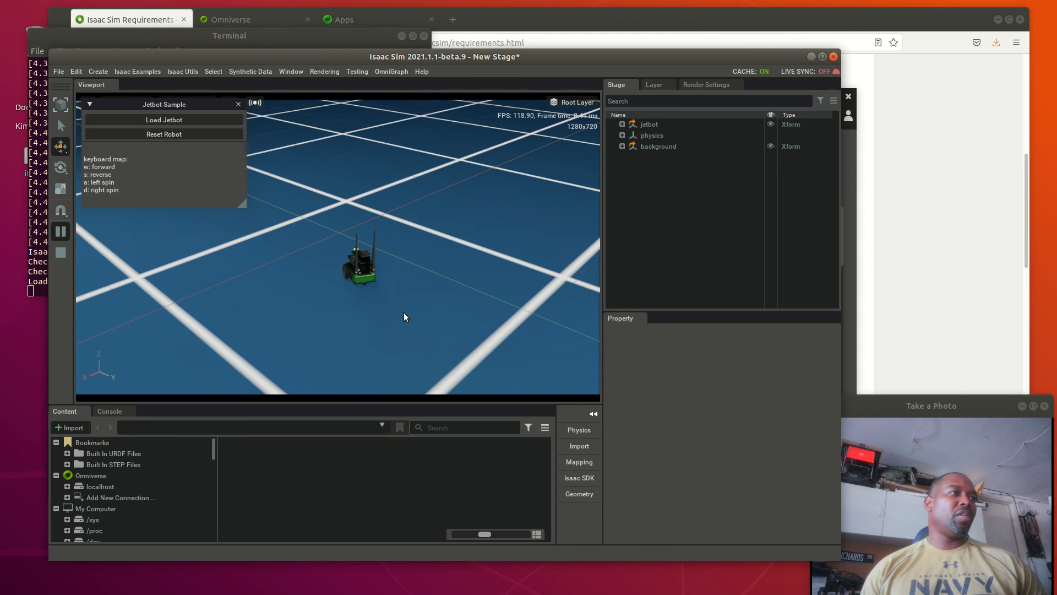
key(d)
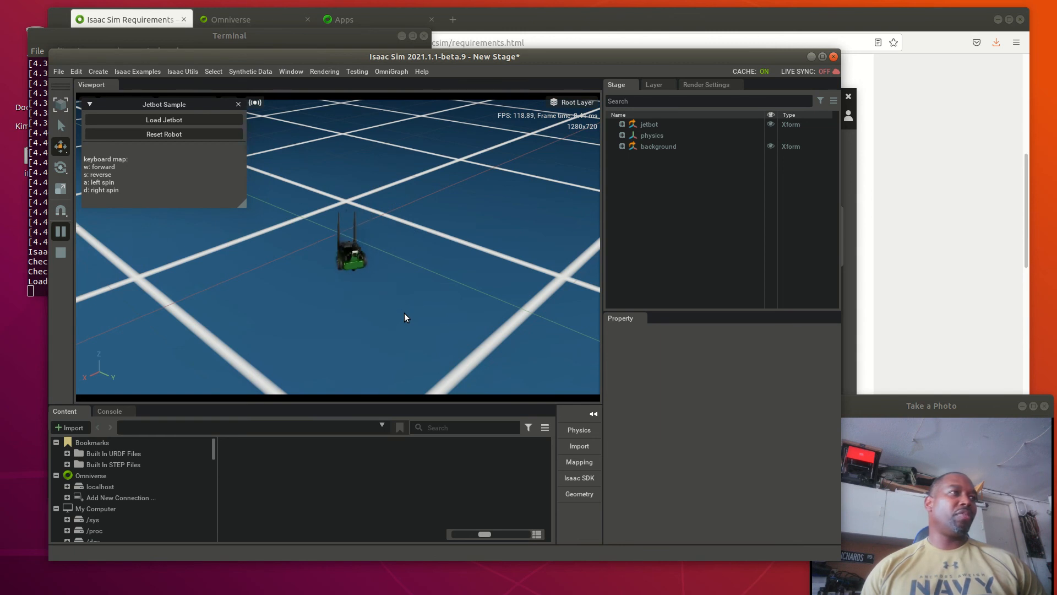
key(d)
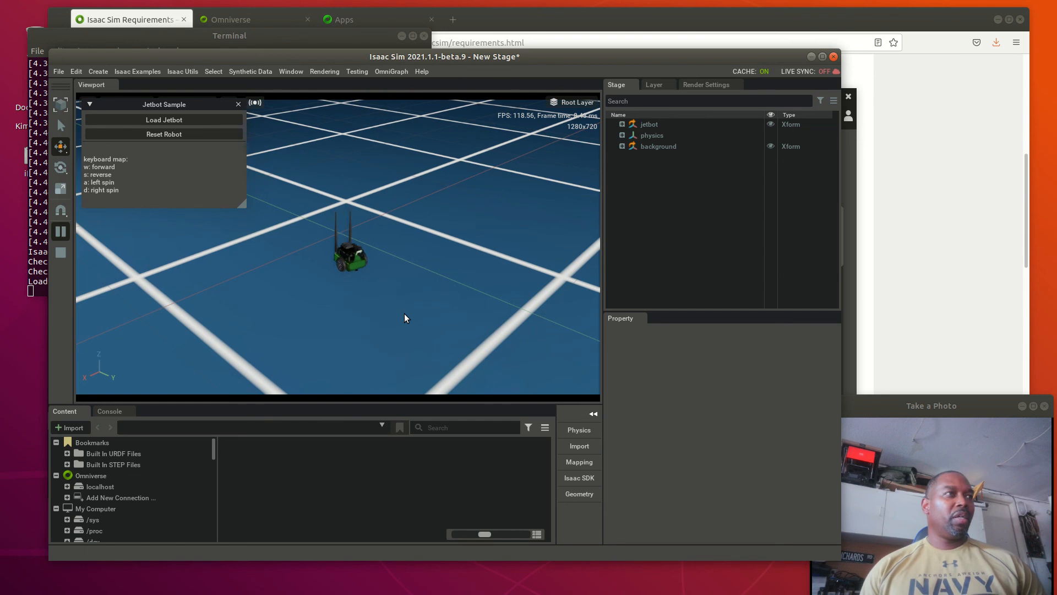
key(w)
key(a)
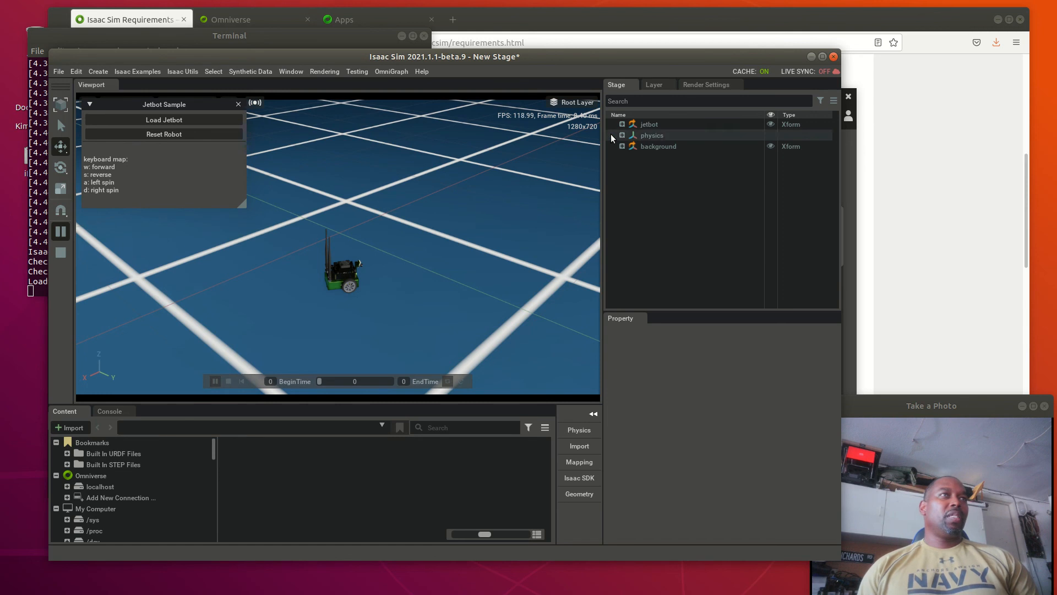
Expand the jetbot prim and examine the properties of its left_wheel, right_wheel, wheel_material and caster_material, and expand the physics prim.
click(622, 124)
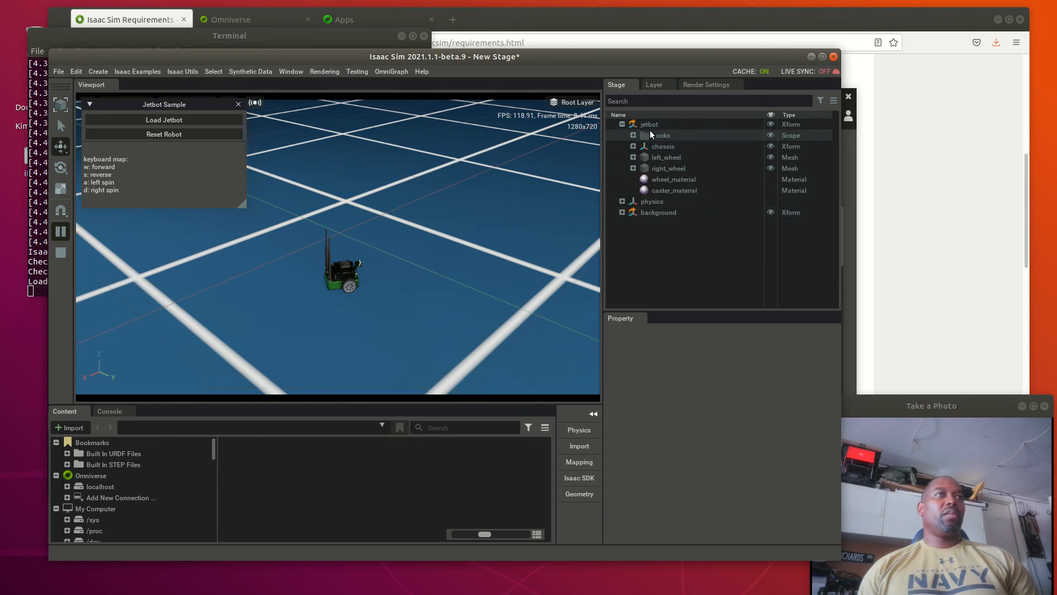
click(670, 158)
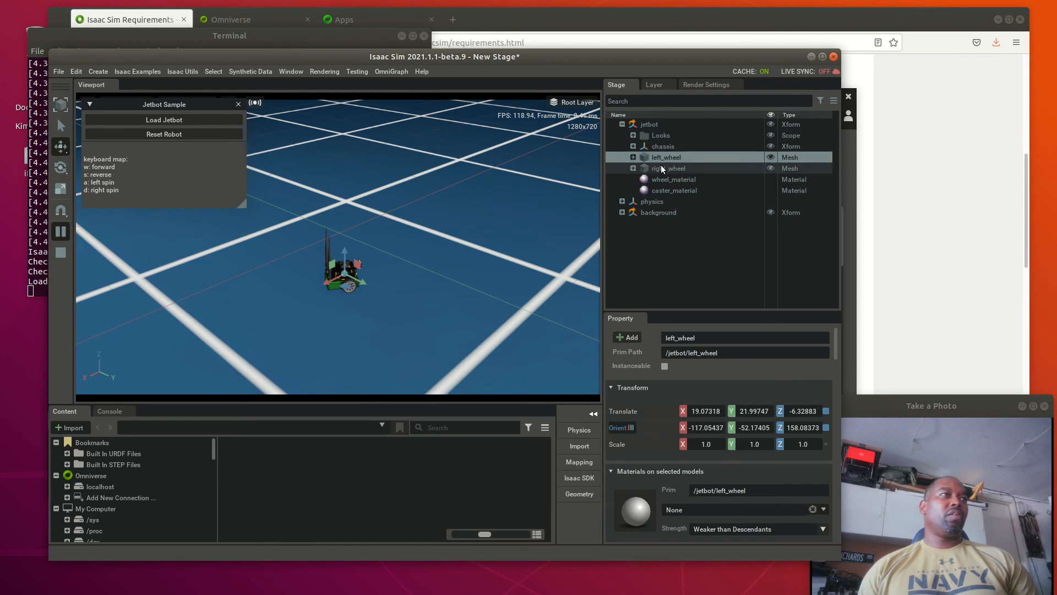
scroll(398, 312, up, 4)
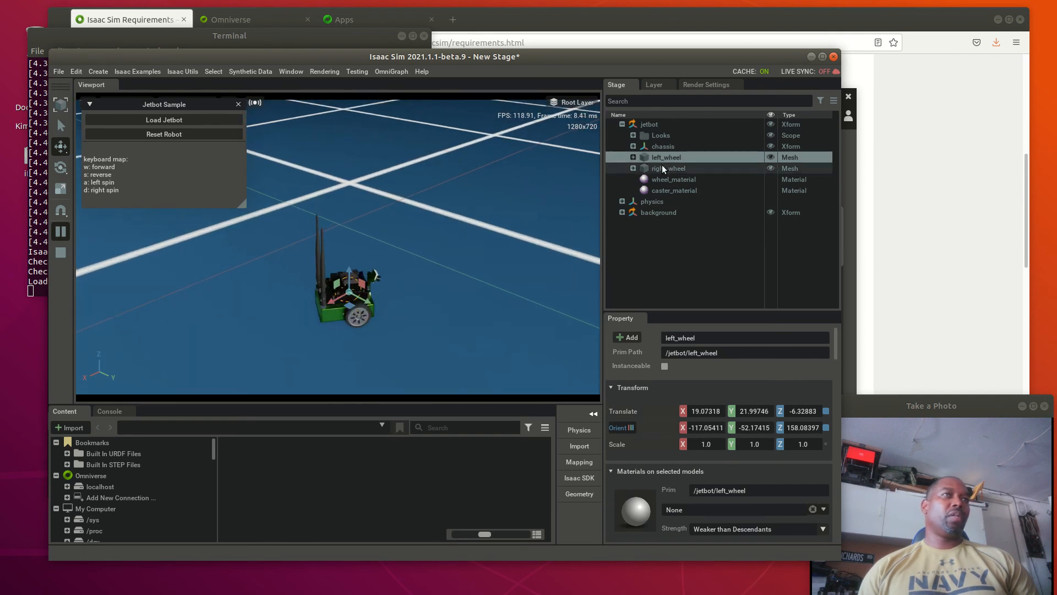
click(664, 168)
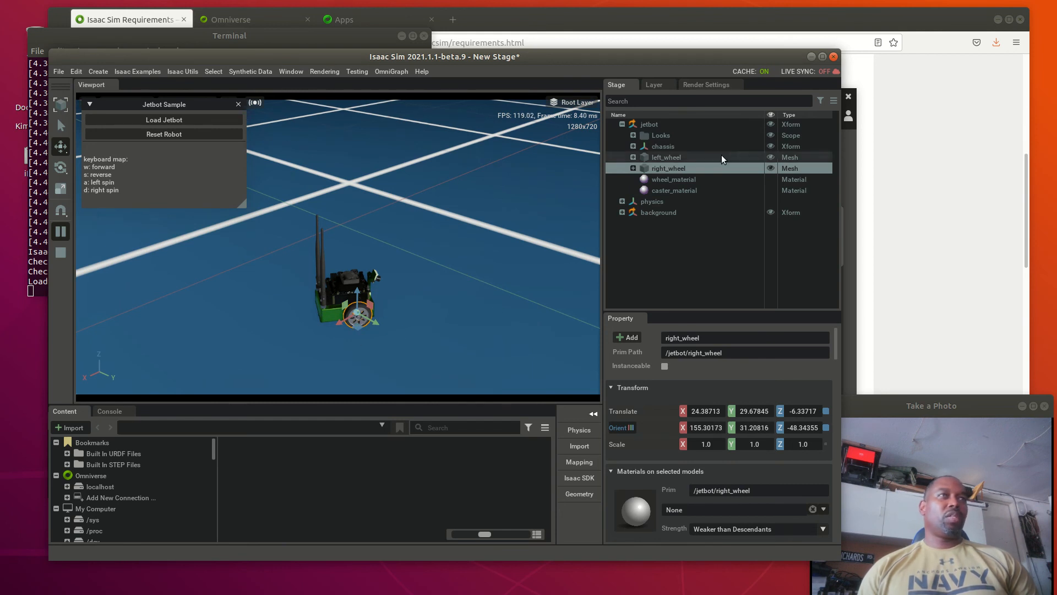
click(676, 178)
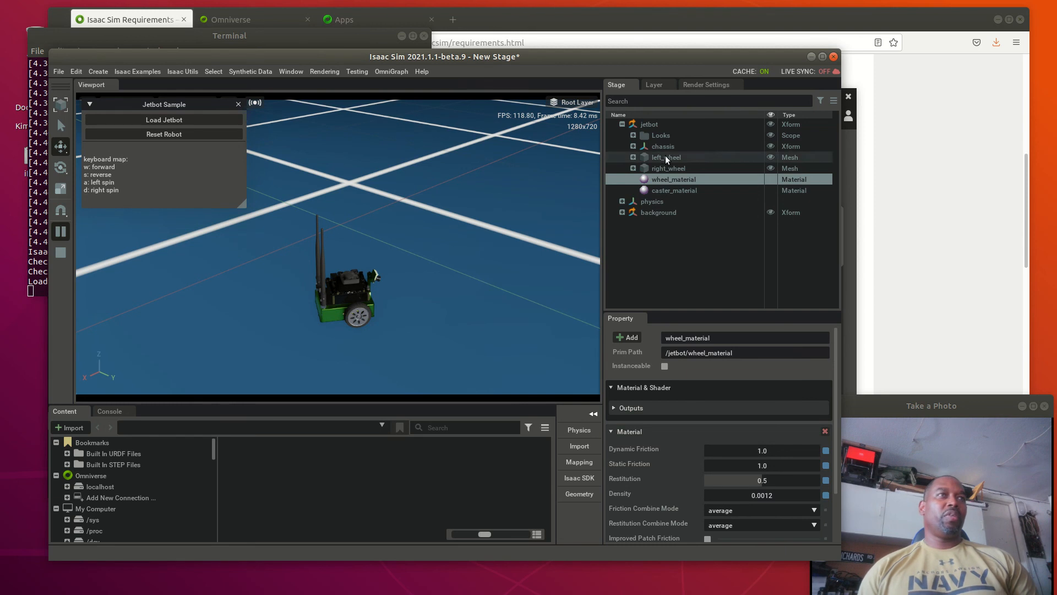
click(681, 191)
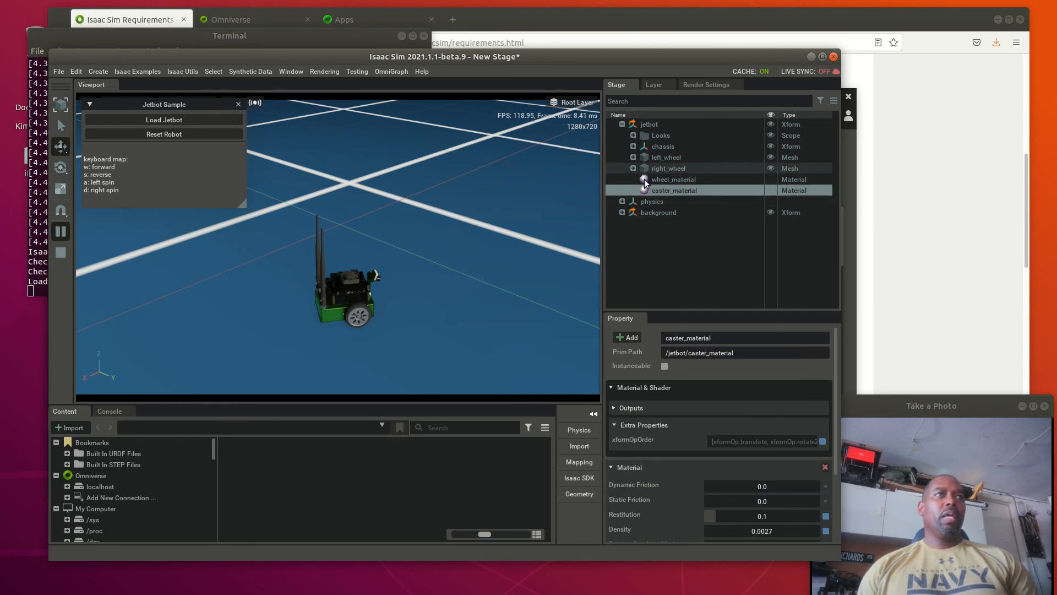
click(622, 202)
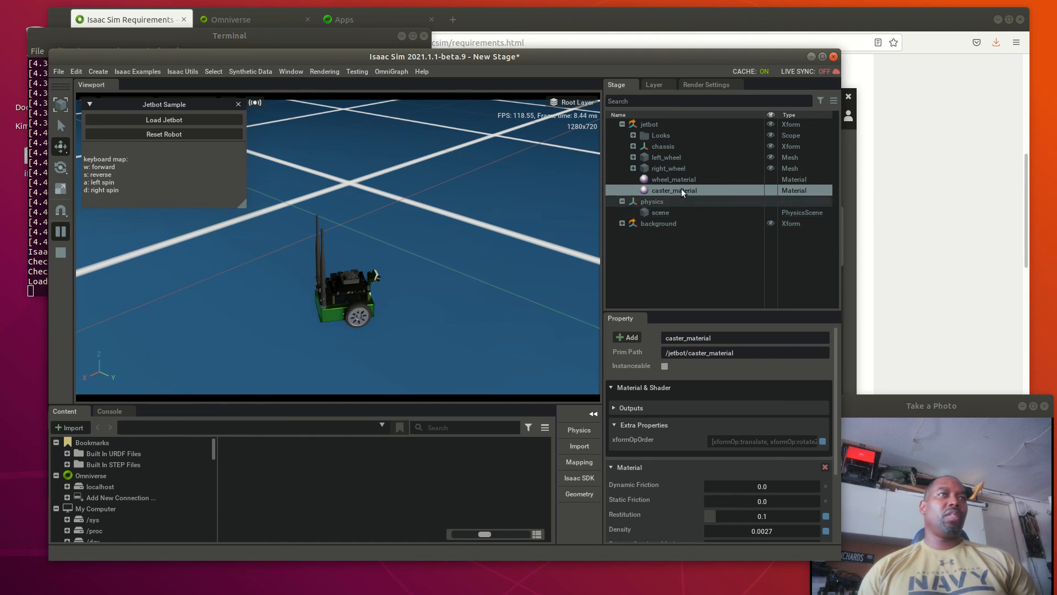
Expand the Jetbot's left_wheel and chassis, and show the properties of the chassis's right_wheel_joint.
click(634, 157)
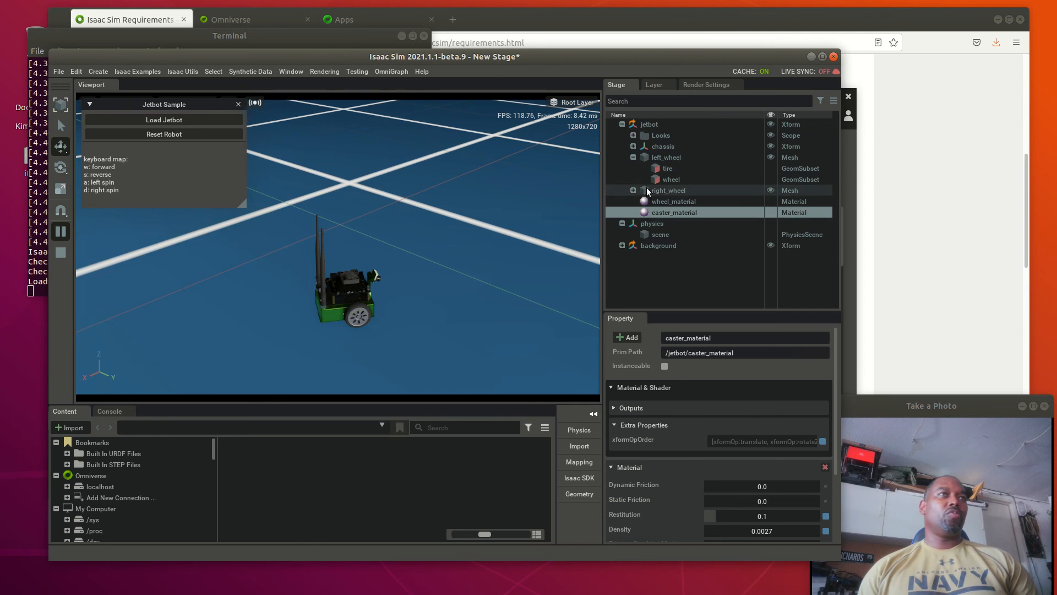
click(634, 146)
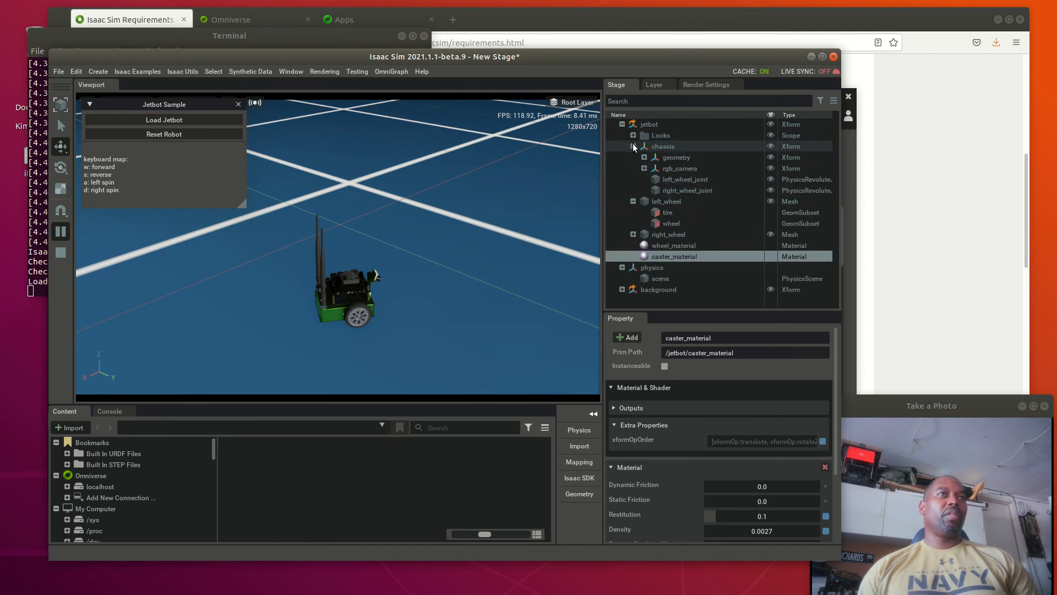
click(693, 189)
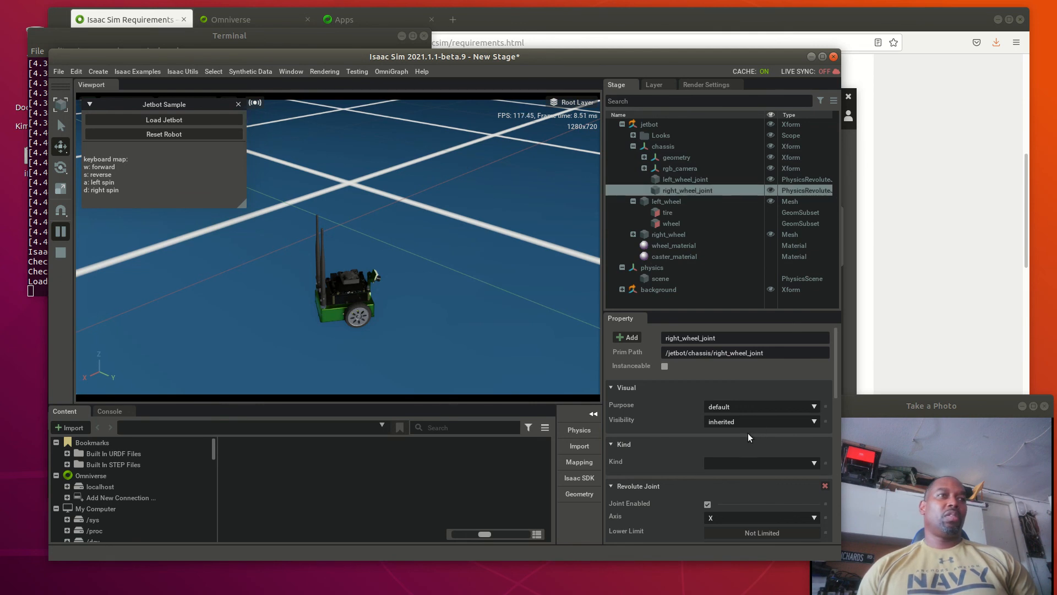
Review the right_wheel_joint's properties from its revolute joint settings down to its angular drive, and bring up the render settings.
drag(833, 375, 825, 456)
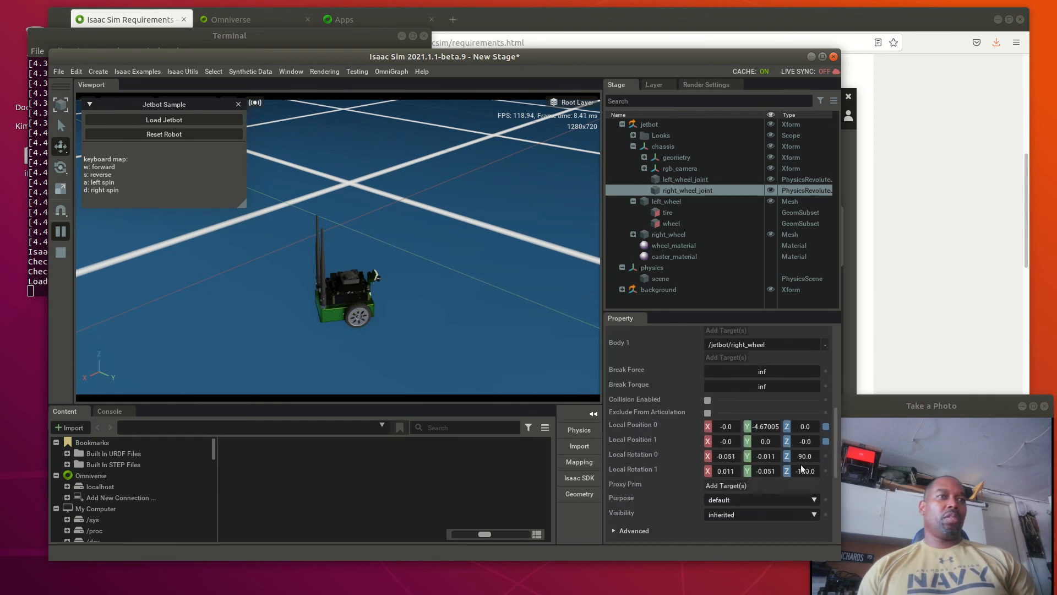
mouse_move(653, 499)
scroll(669, 490, down, 5)
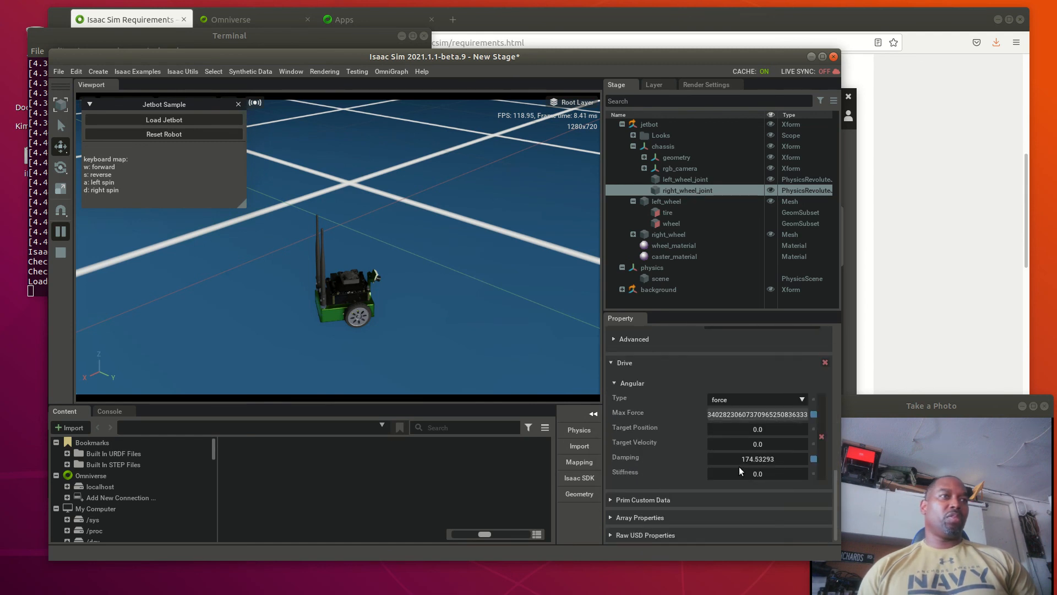
scroll(739, 467, up, 10)
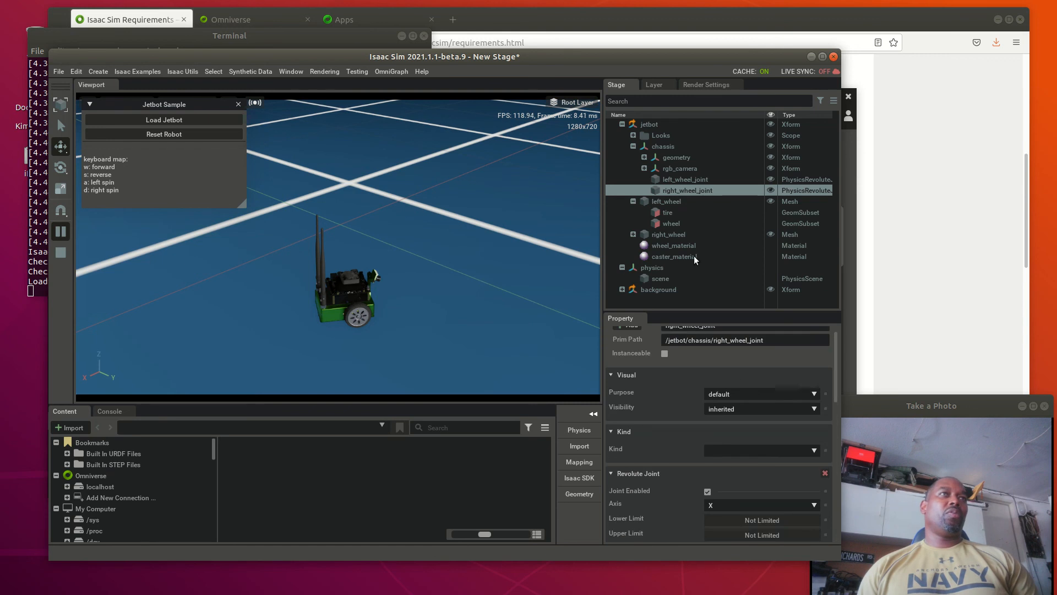
click(696, 86)
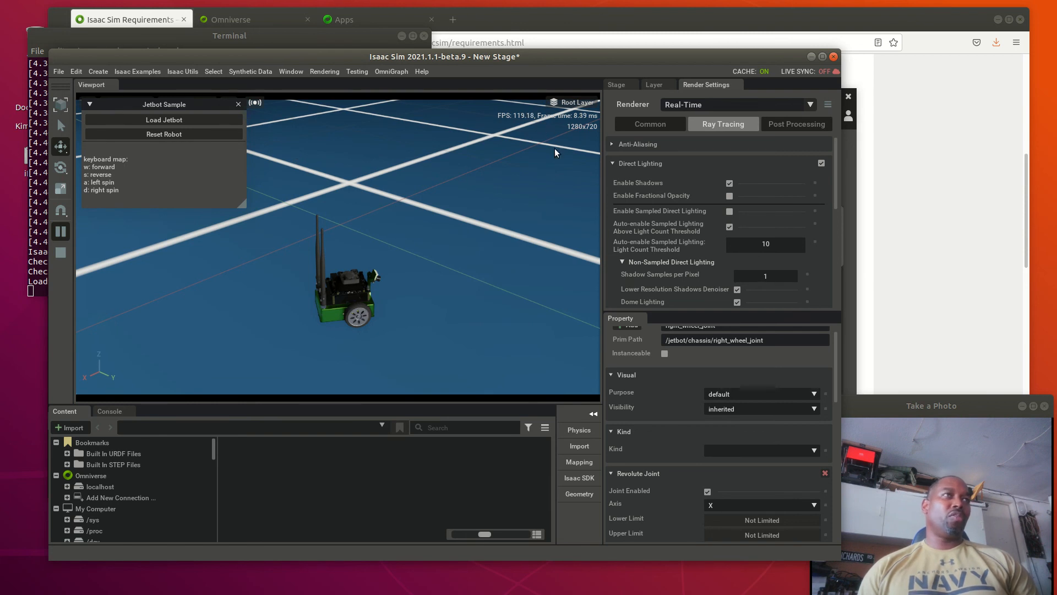
Tilt the viewport camera downward and pull it back to view the Jetbot and the surrounding grid floor from farther away.
mouse_move(472, 365)
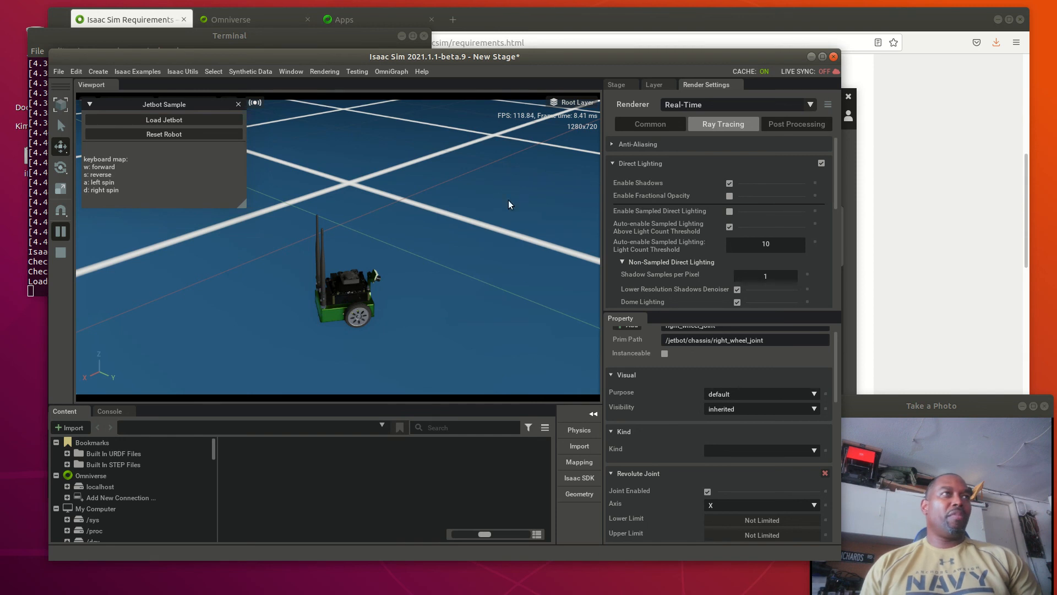
right_drag(508, 204, 506, 240)
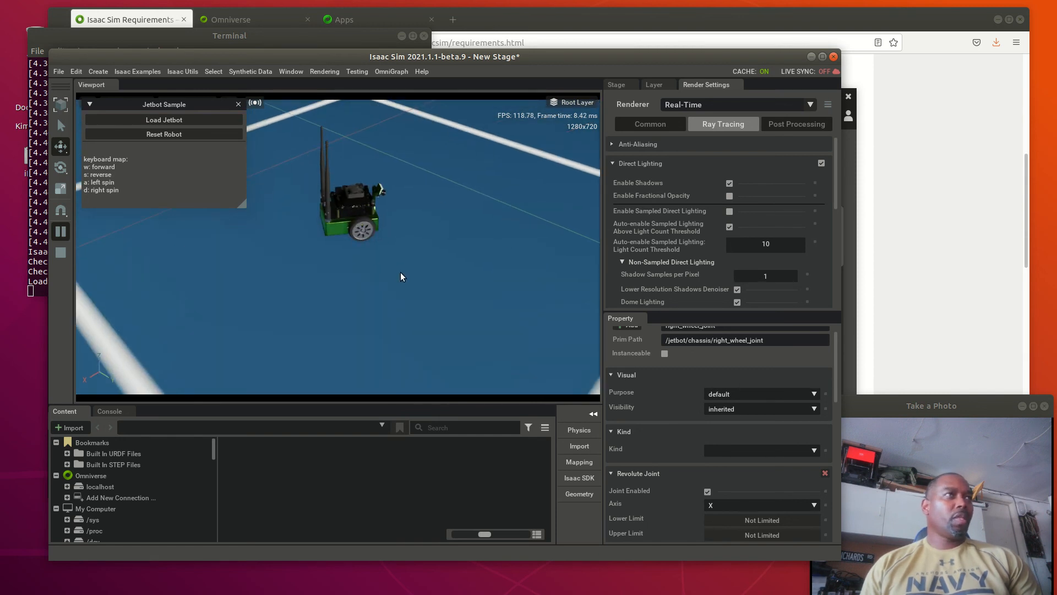
scroll(405, 270, up, 1)
scroll(418, 229, down, 2)
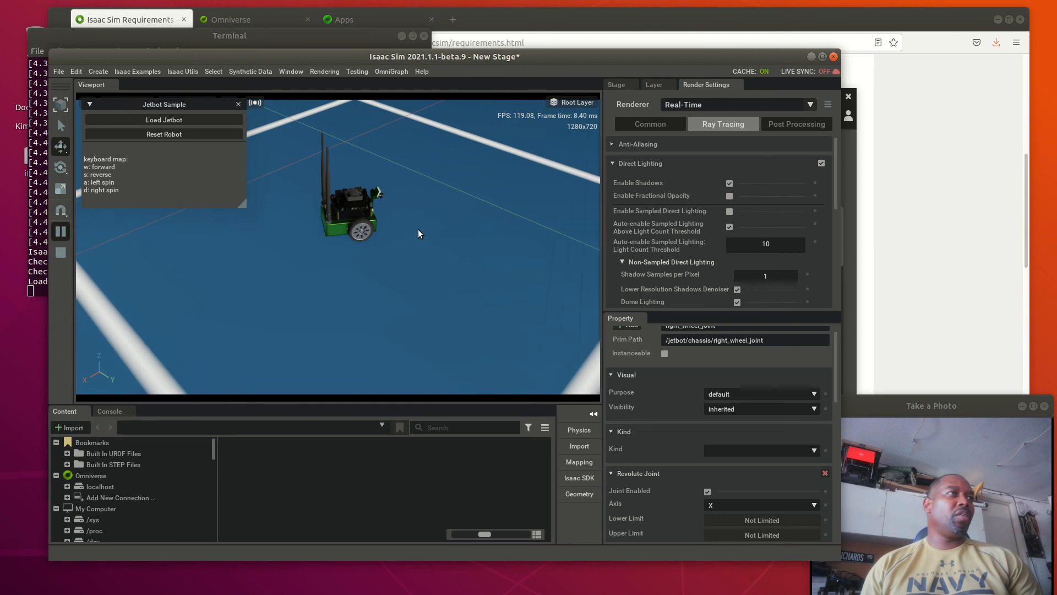
scroll(418, 229, down, 2)
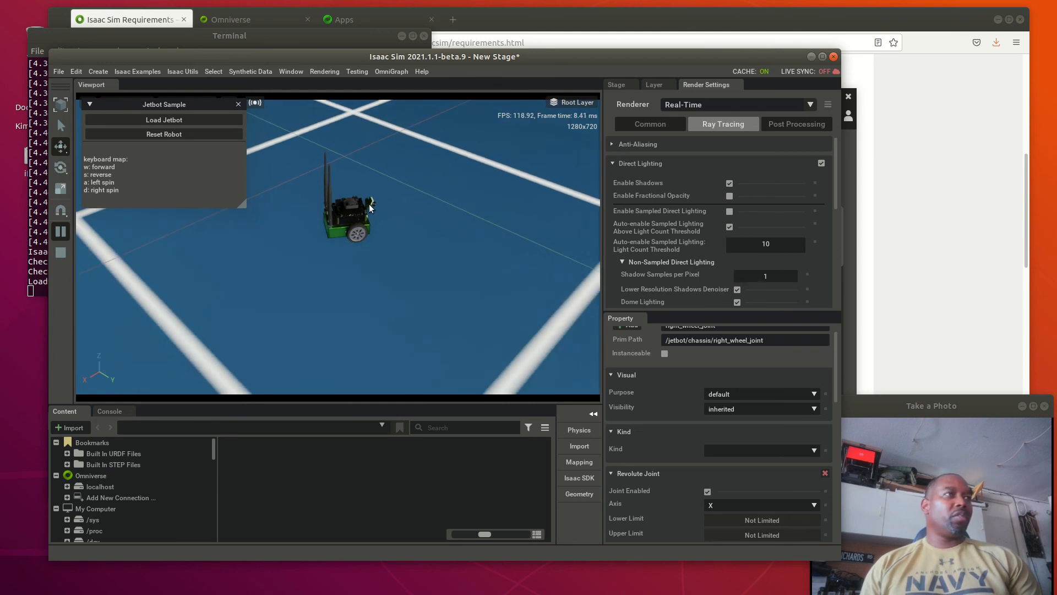